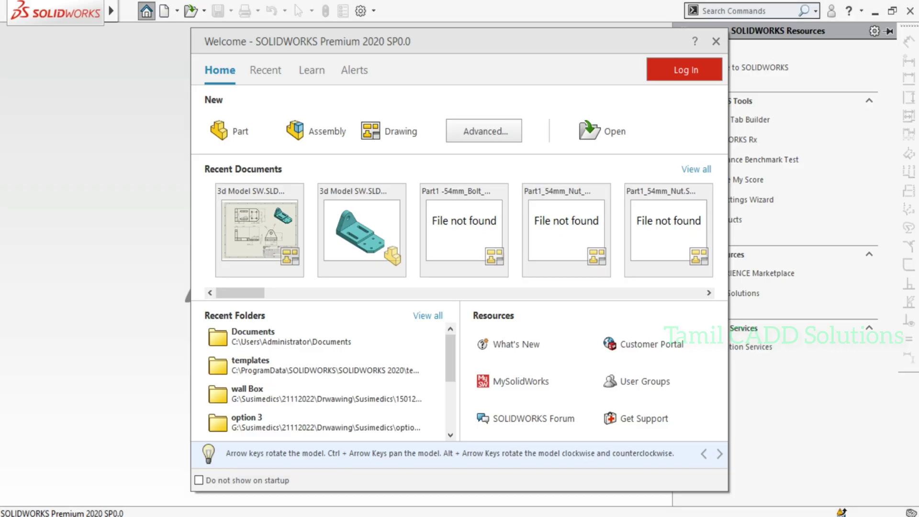
Create a new part and save it in the Documents folder as 3D Model 02.
left_click(366, 514)
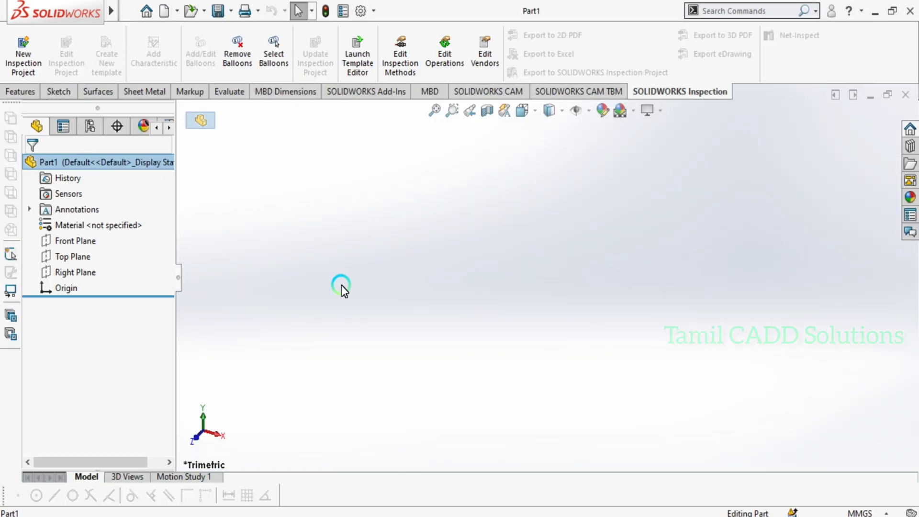
key("ctrl+s")
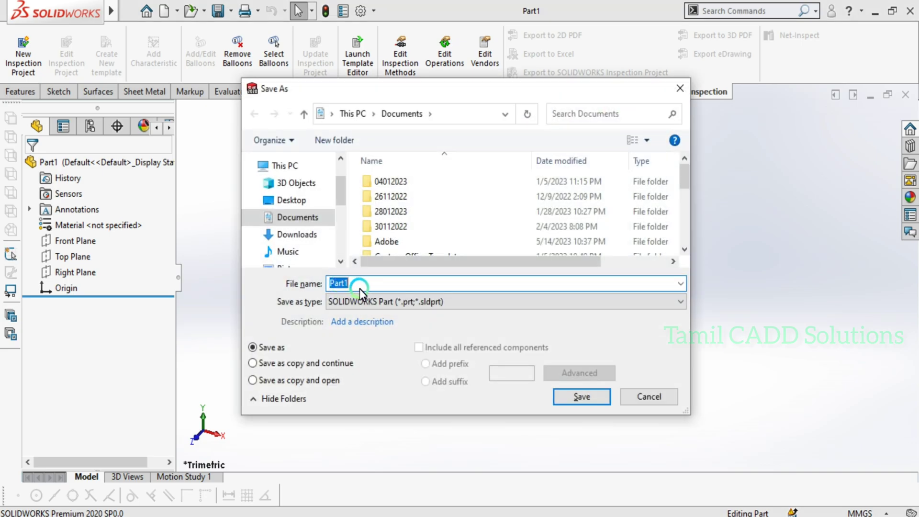
key("BackSpace")
type("3d")
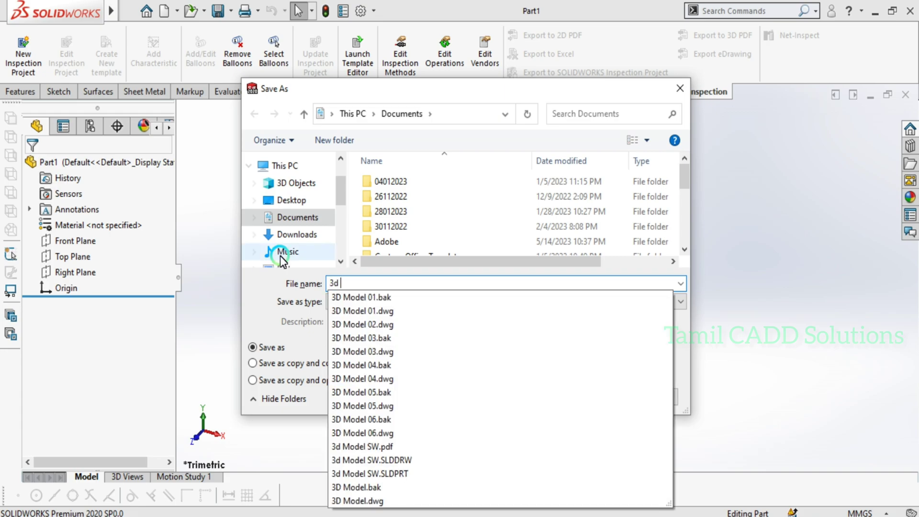
left_click(374, 310)
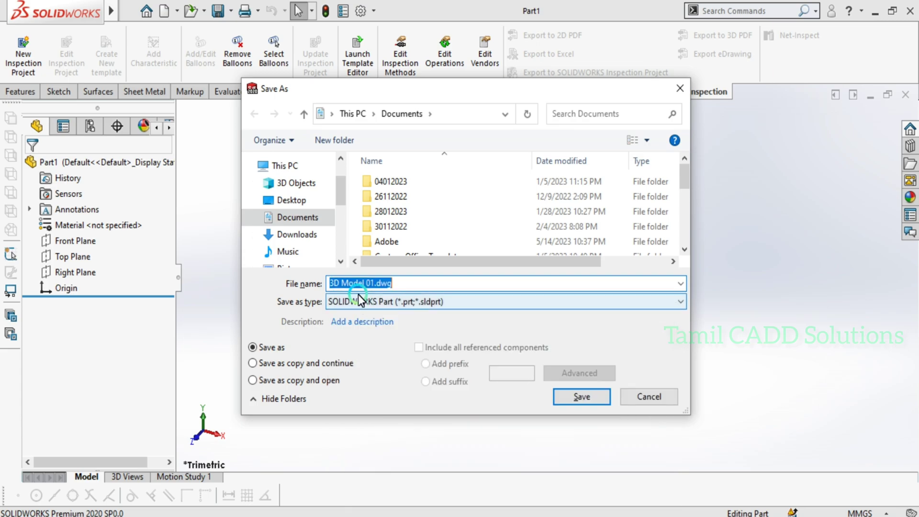
left_click(376, 285)
key("BackSpace")
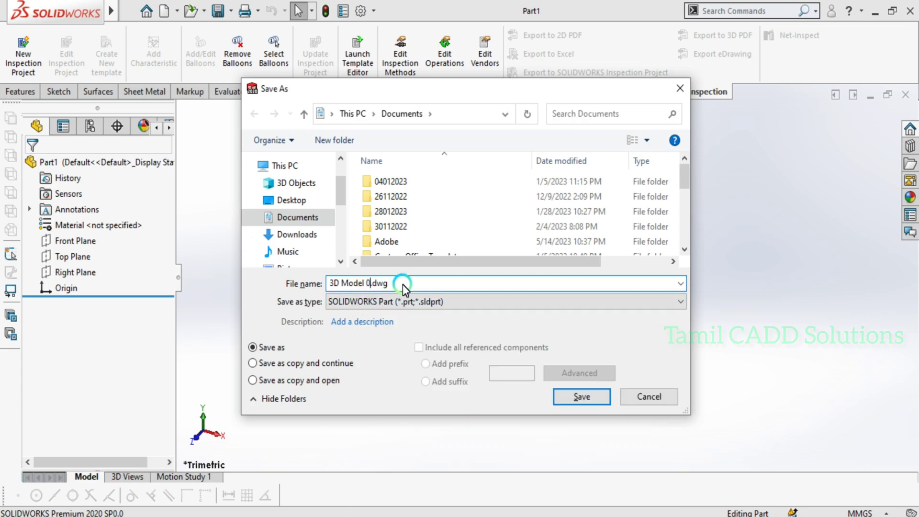
type("2")
left_click(582, 396)
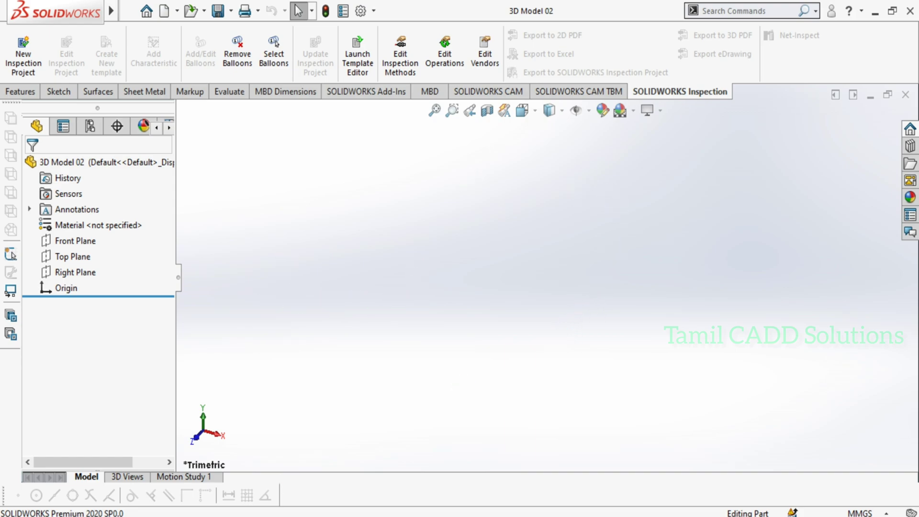
Check the reference drawing's dimensions in the image viewer, return to the part and preview the Right, Top and Front planes.
key("alt+Tab")
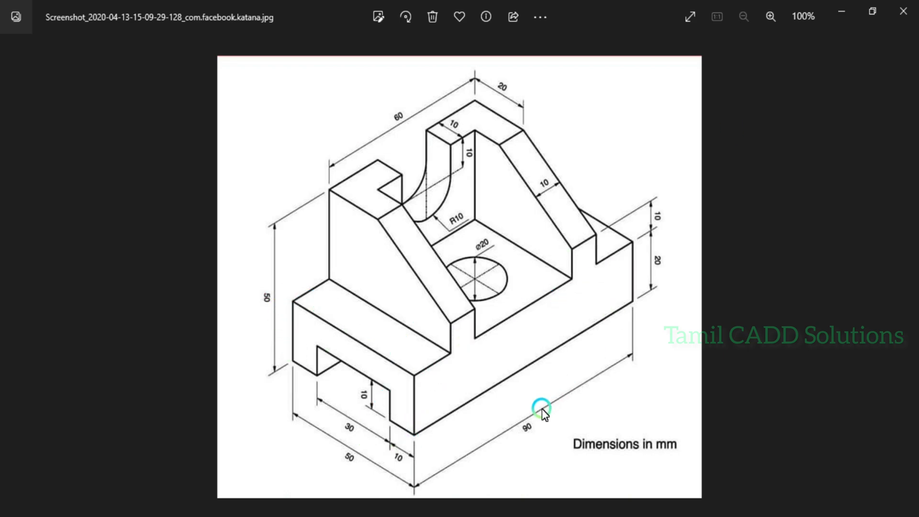
left_click(847, 6)
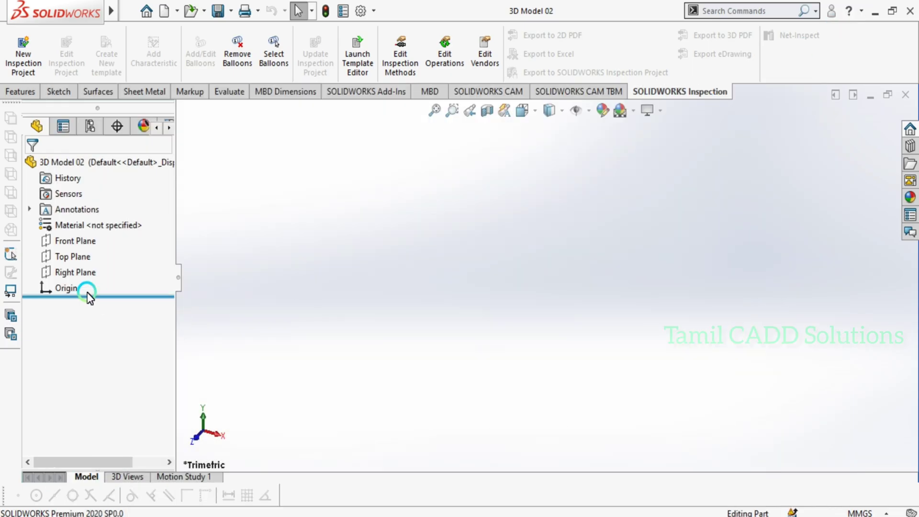
left_click(72, 271)
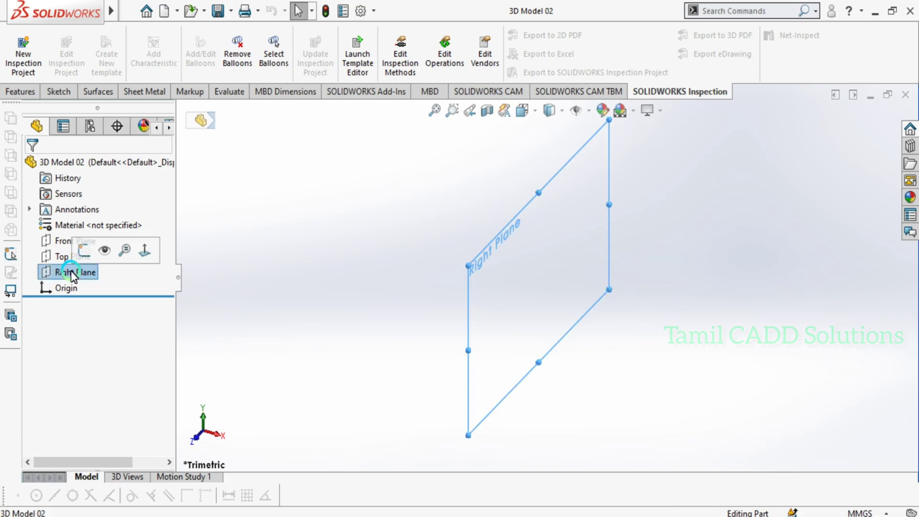
left_click(67, 255)
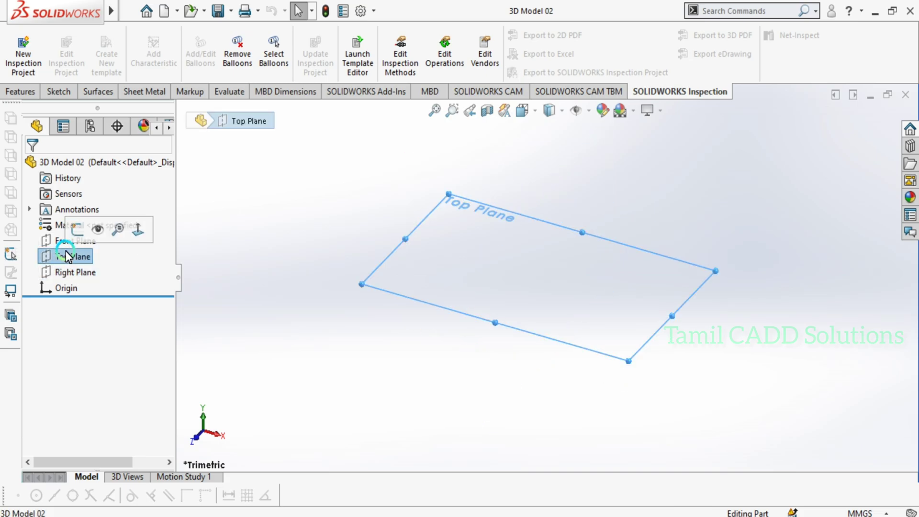
left_click(64, 241)
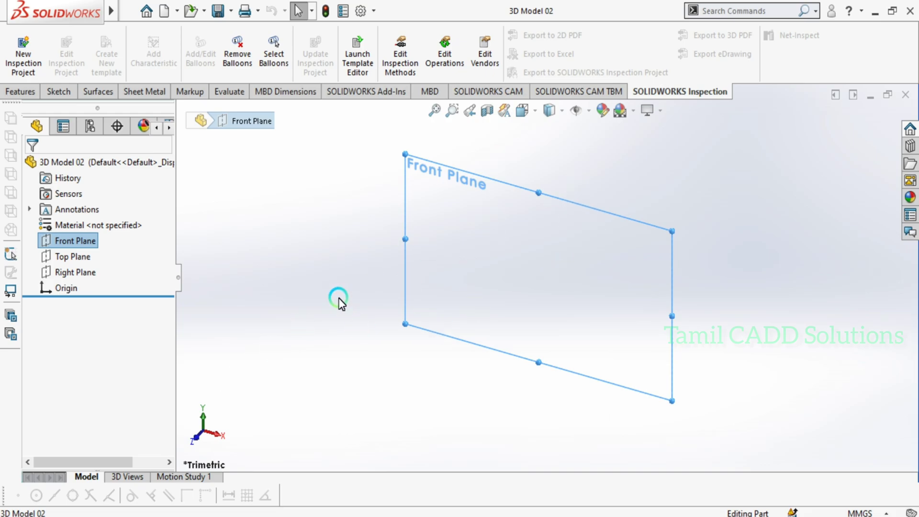
Start a sketch on the Front Plane and draw a center rectangle about 167 by 52 mm from the origin.
right_click(48, 242)
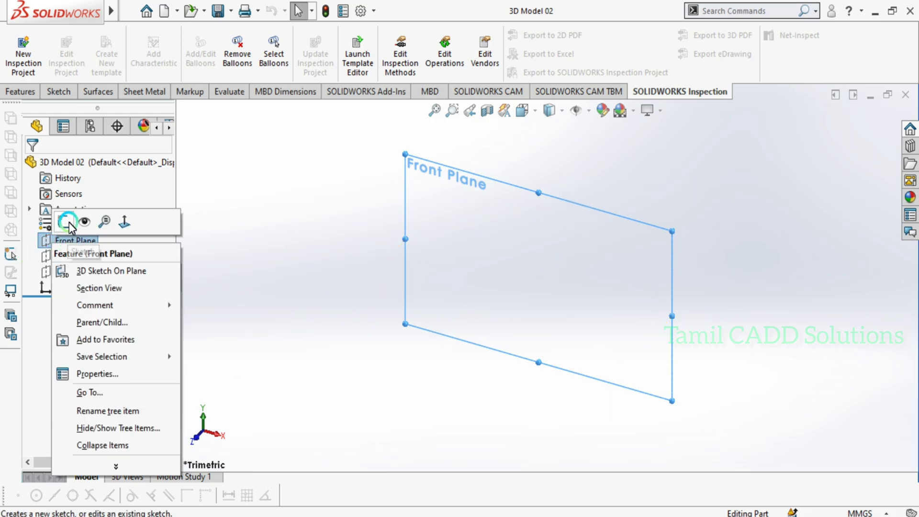
left_click(68, 220)
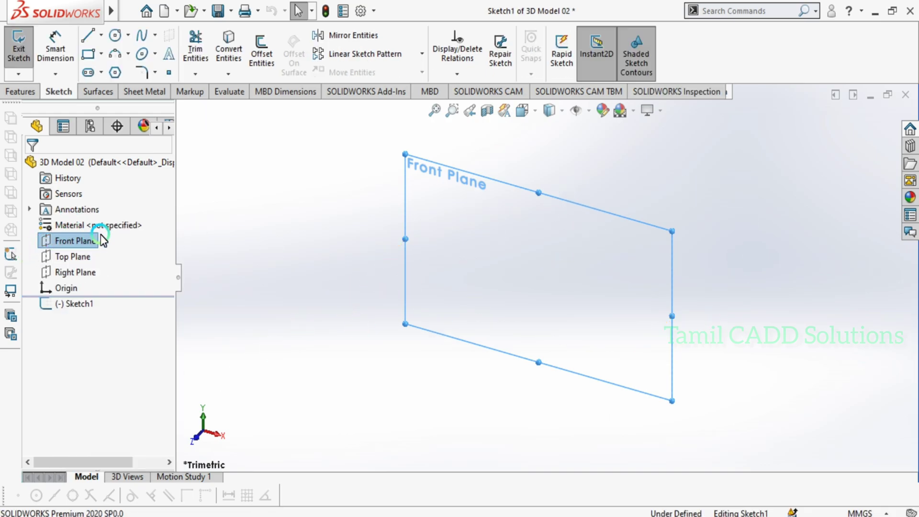
left_click(90, 54)
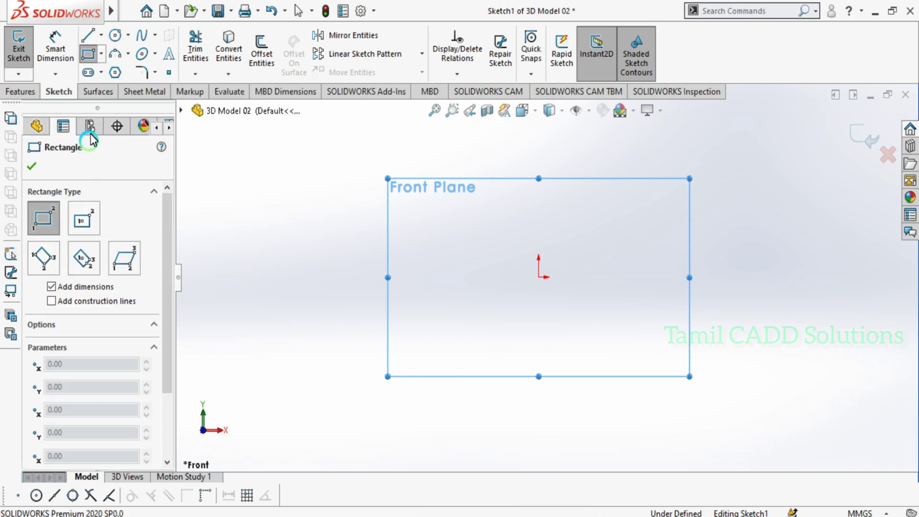
left_click(98, 234)
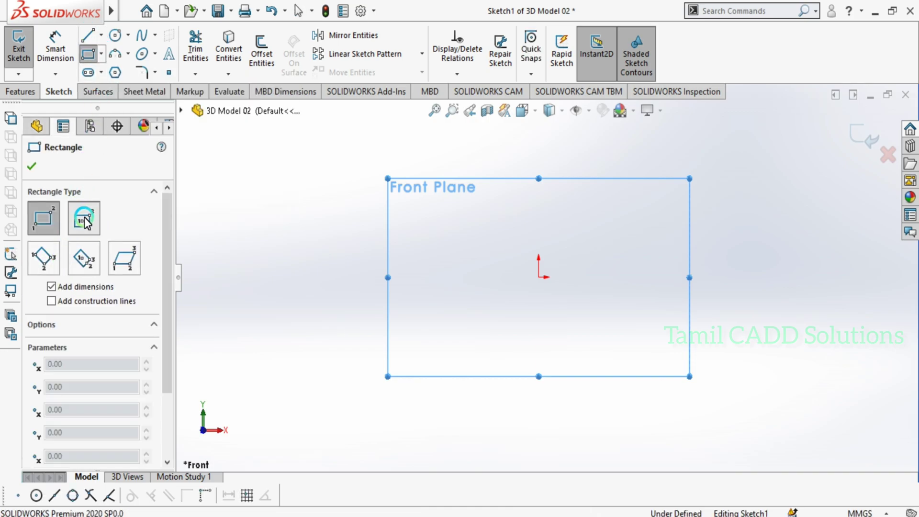
left_click(539, 277)
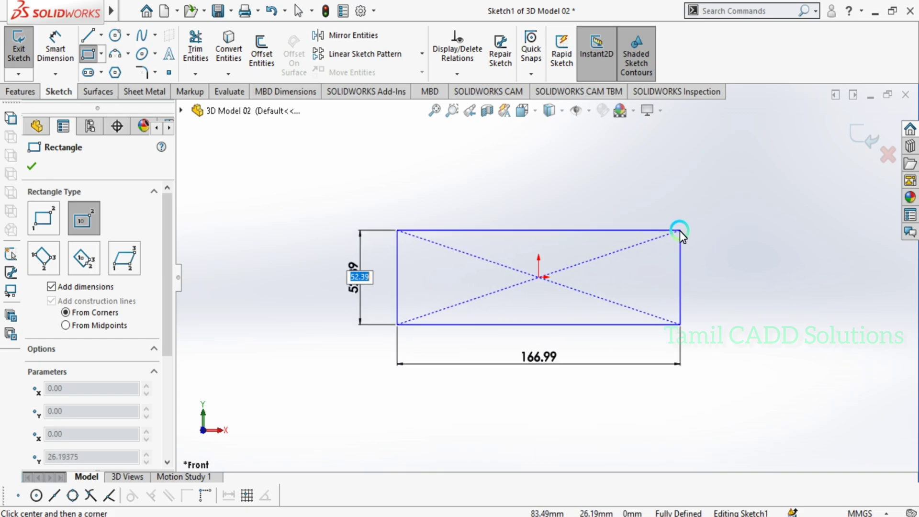
left_click(680, 230)
key("Escape")
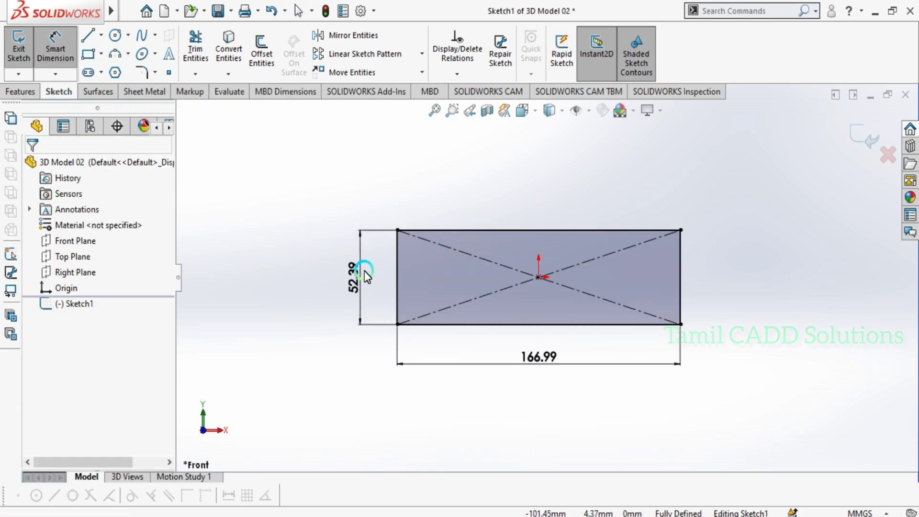
Set the center rectangle's height to 20 mm and its width to 50 mm.
double_click(360, 273)
type("20")
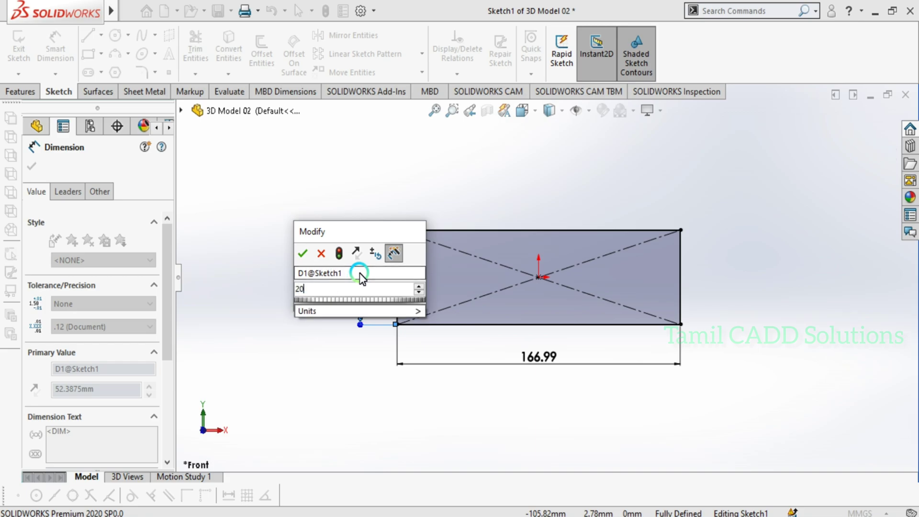
key("Return")
left_click(535, 323)
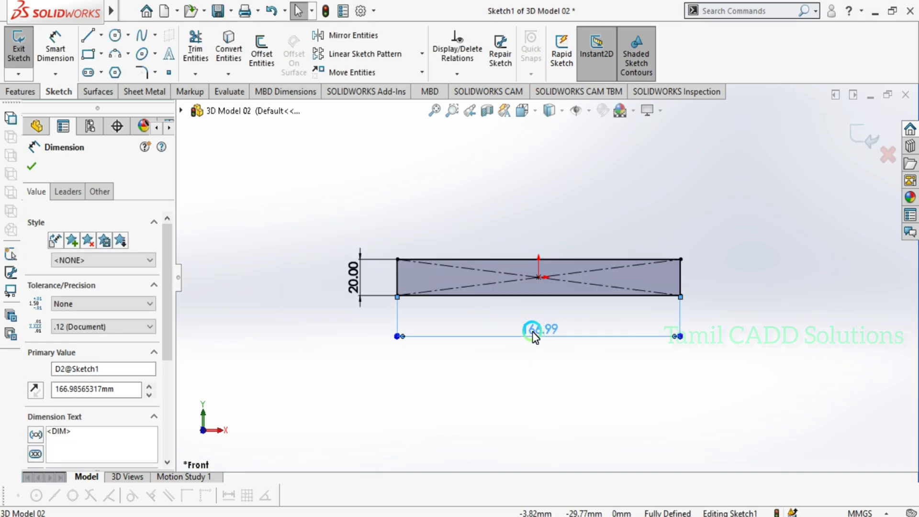
double_click(531, 334)
type("50")
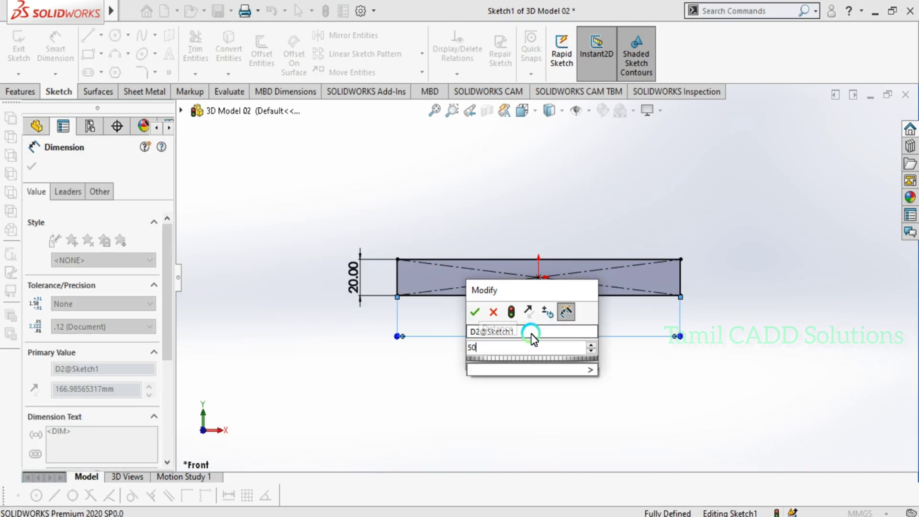
key("Return")
Draw a corner rectangle about 27 by 6 mm rising from the outer rectangle's bottom edge.
scroll(549, 324, "up", 4)
scroll(462, 345, "down", 2)
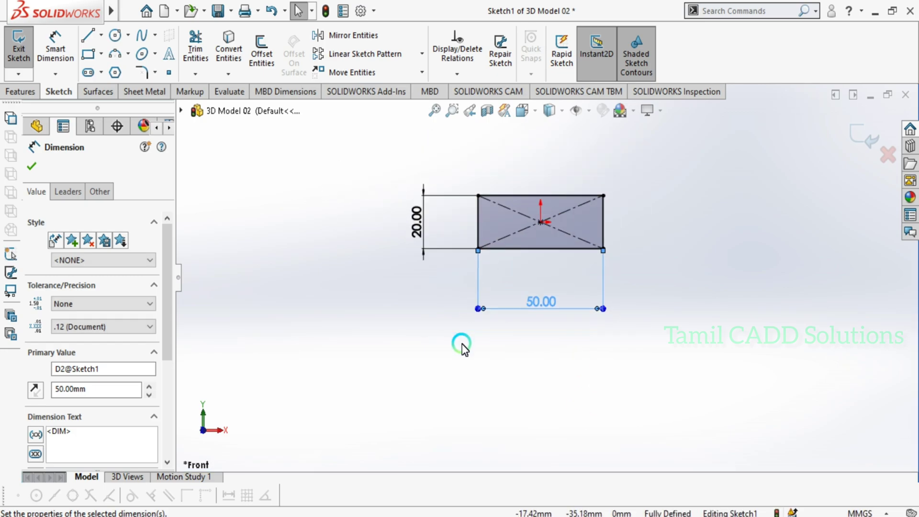
scroll(554, 242, "up", 4)
scroll(669, 338, "down", 1)
left_click(668, 338)
scroll(378, 309, "up", 3)
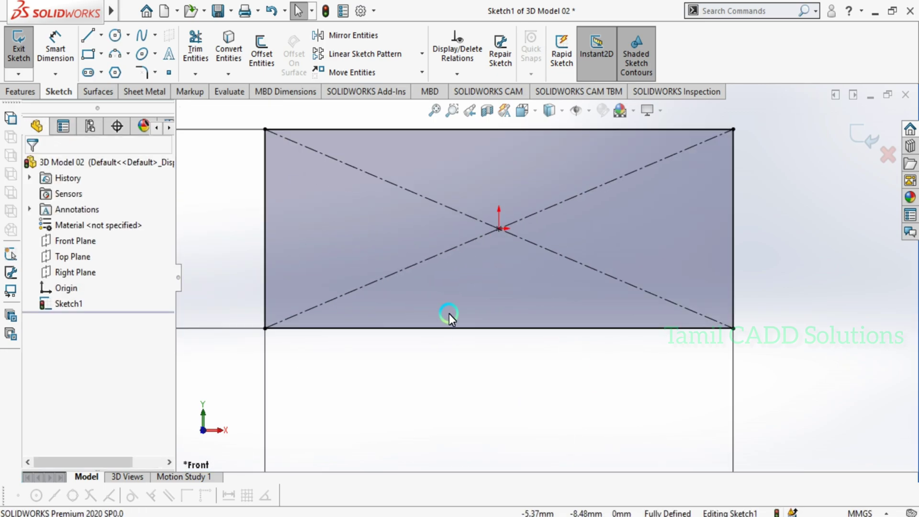
left_click(88, 53)
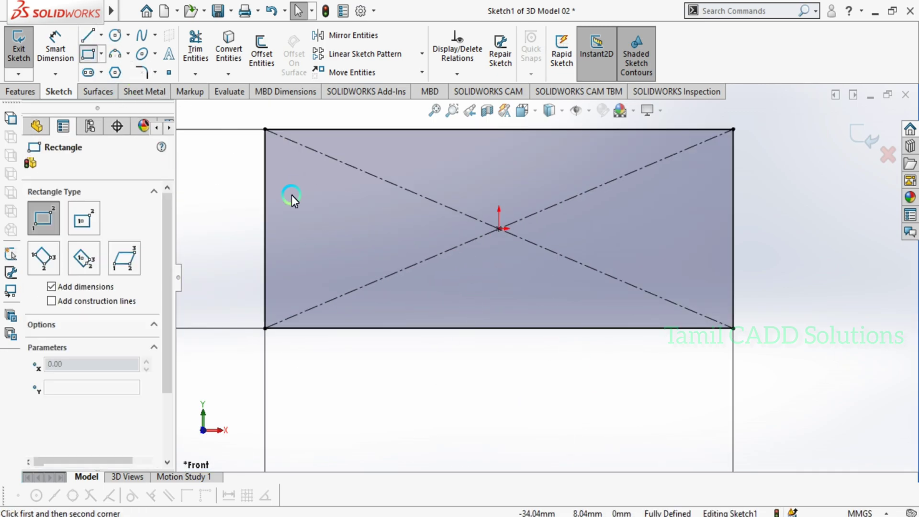
left_click(393, 328)
left_click(647, 267)
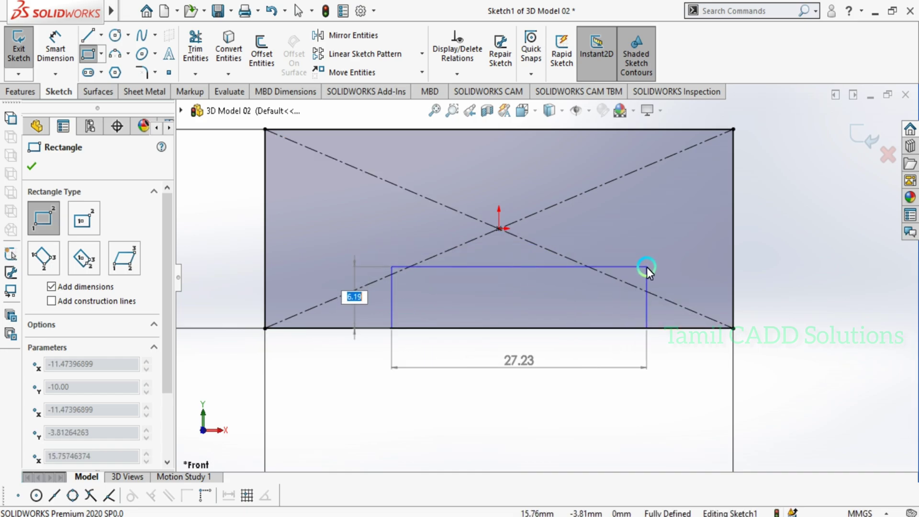
key("Escape")
Set the inner rectangle's height to 10 mm and its width to 30 mm.
left_click(357, 300)
left_click(357, 300)
type("10")
key("Return")
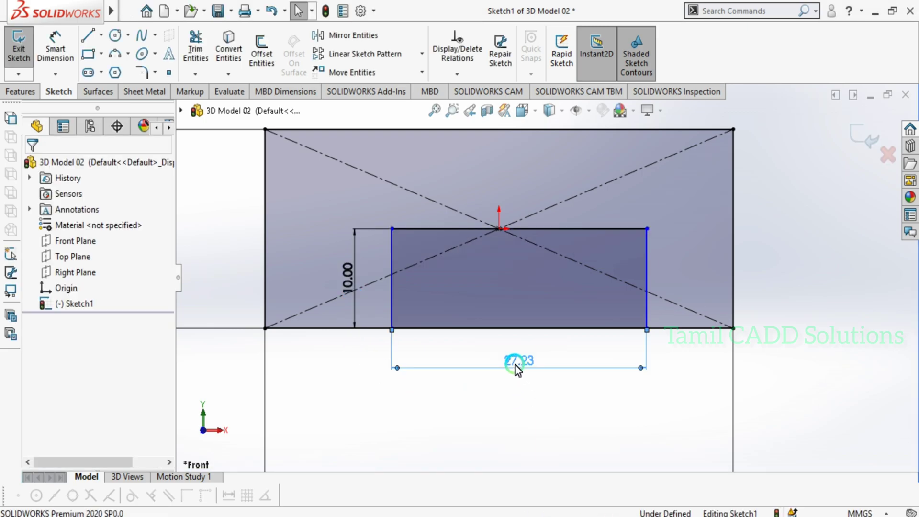
double_click(517, 363)
type("30")
key("Return")
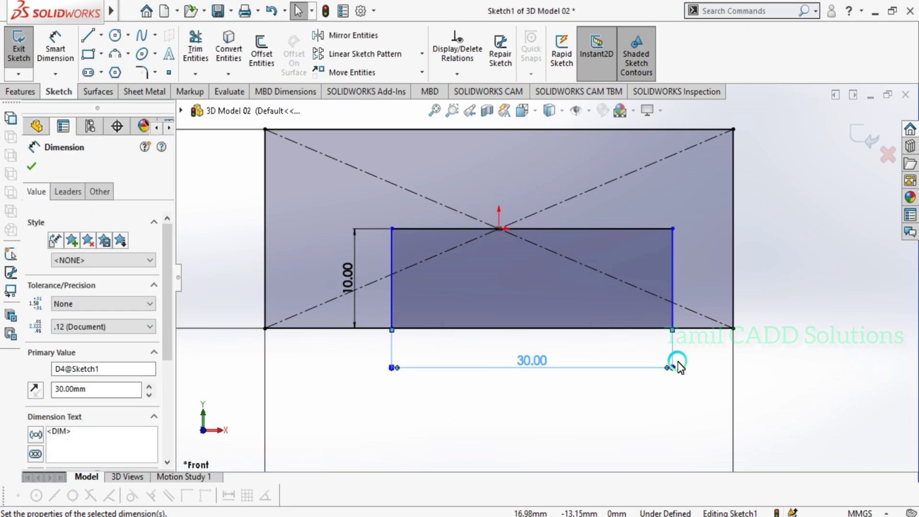
Dimension the distance between the right edges of the inner and outer rectangles as 10 mm.
key("d")
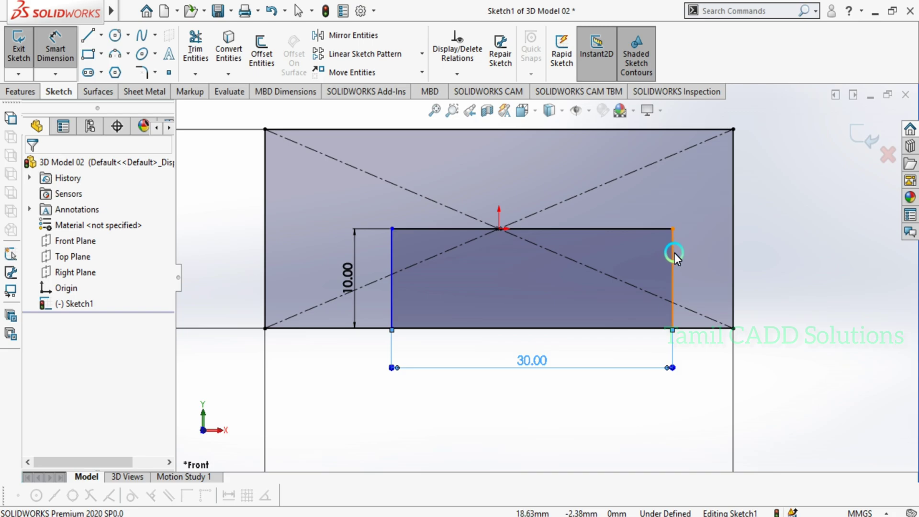
left_click(674, 253)
left_click(733, 251)
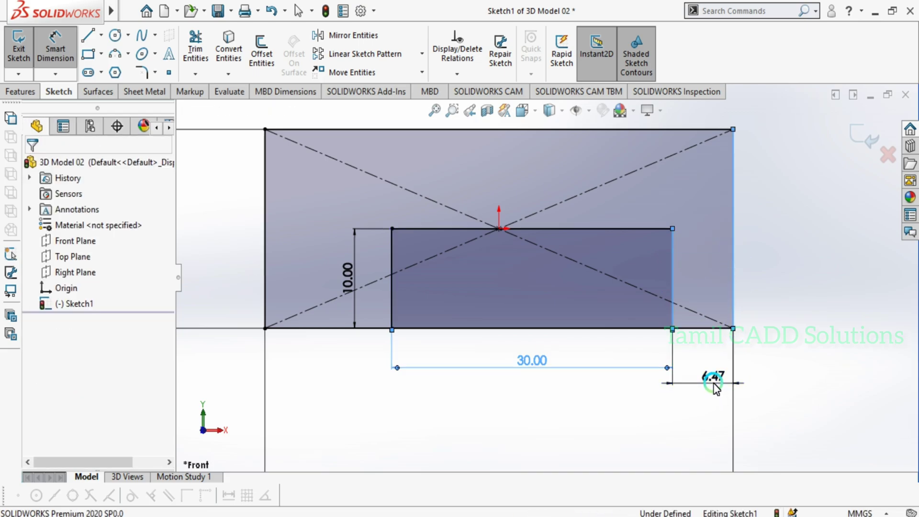
left_click(714, 383)
type("10")
key("Return")
Trim away the bottom line across the inner rectangle to leave an open notch in the profile.
key("z")
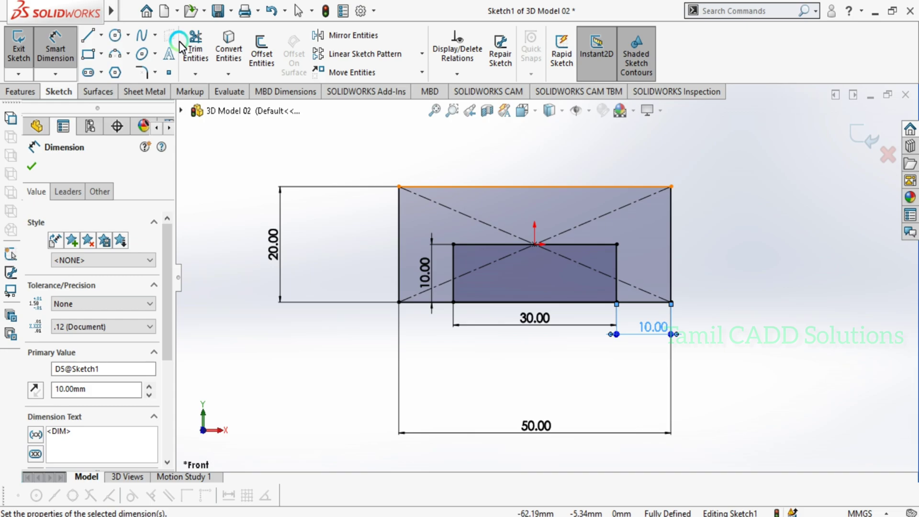
left_click(194, 45)
left_click_drag(484, 309, 490, 297)
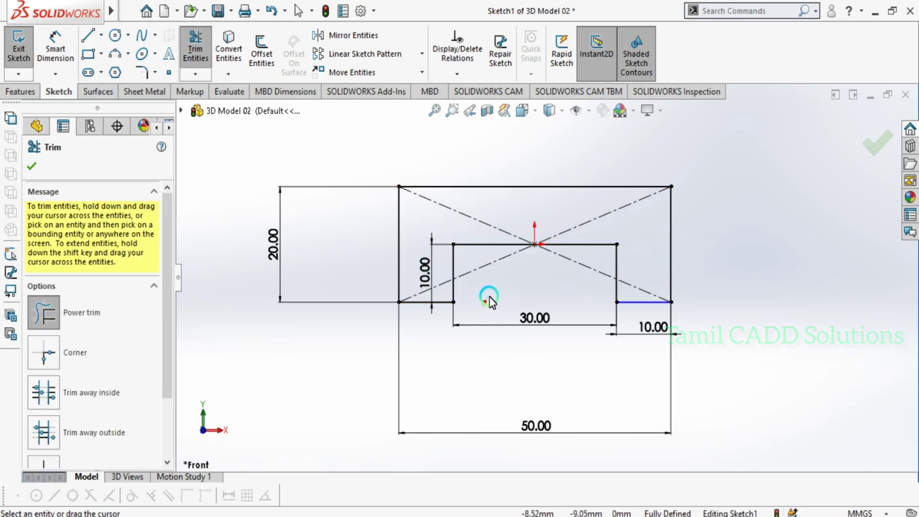
scroll(605, 306, "down", 2)
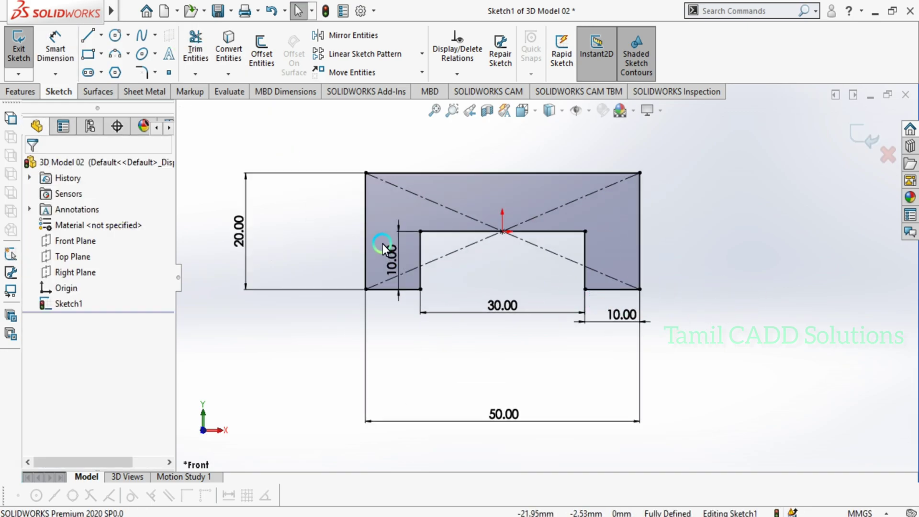
Extrude the notched profile 90 mm using the Mid Plane end condition to form the base.
mouse_move(576, 274)
middle_mouse_down()
mouse_move(524, 311)
mouse_move(538, 346)
middle_mouse_up()
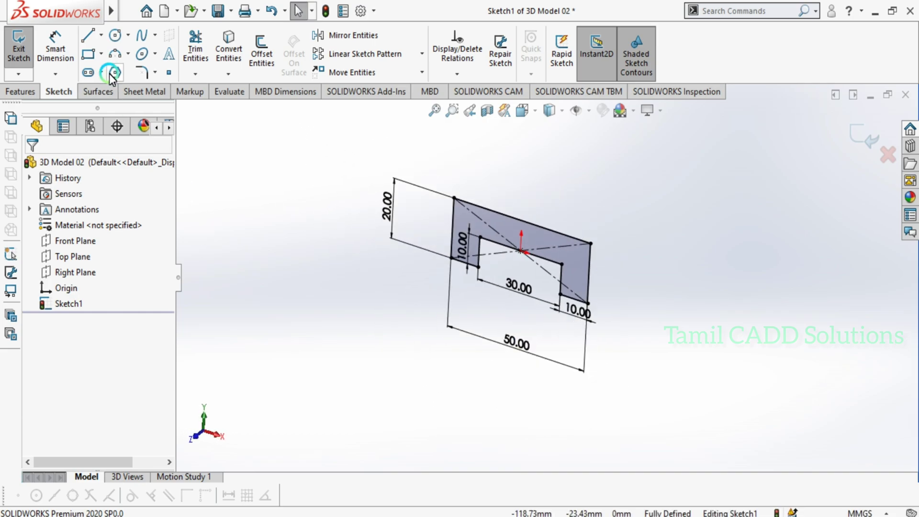
left_click(12, 93)
left_click(21, 54)
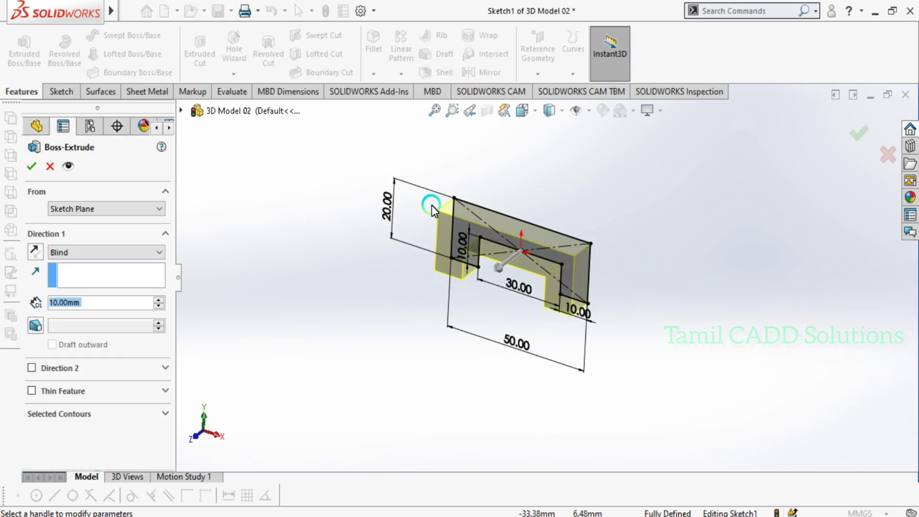
left_click(75, 252)
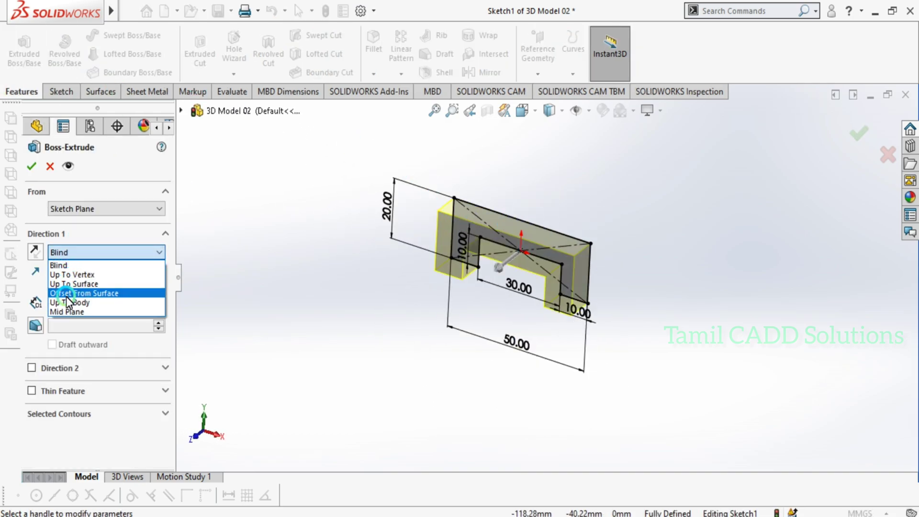
left_click(64, 310)
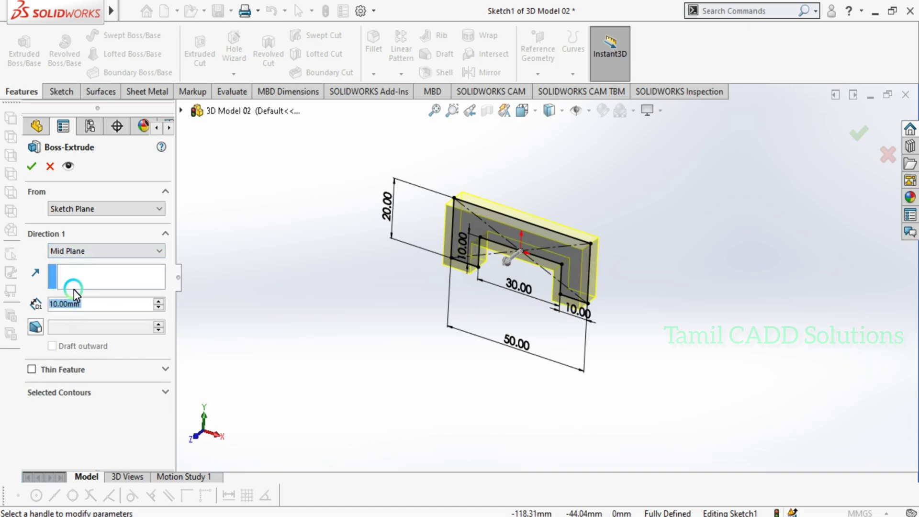
type("90")
key("Return")
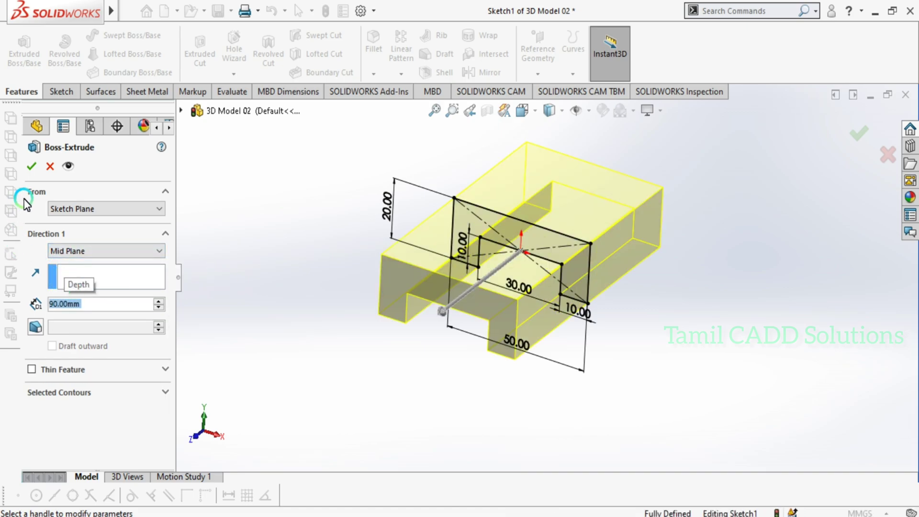
left_click(32, 166)
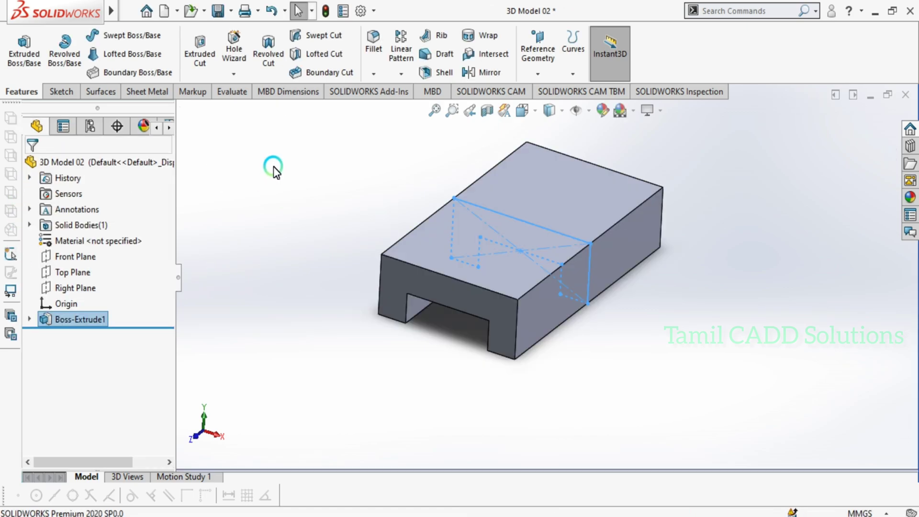
Show the base in isometric view, check the reference drawing, and start a new sketch on the base's top face.
left_click(535, 111)
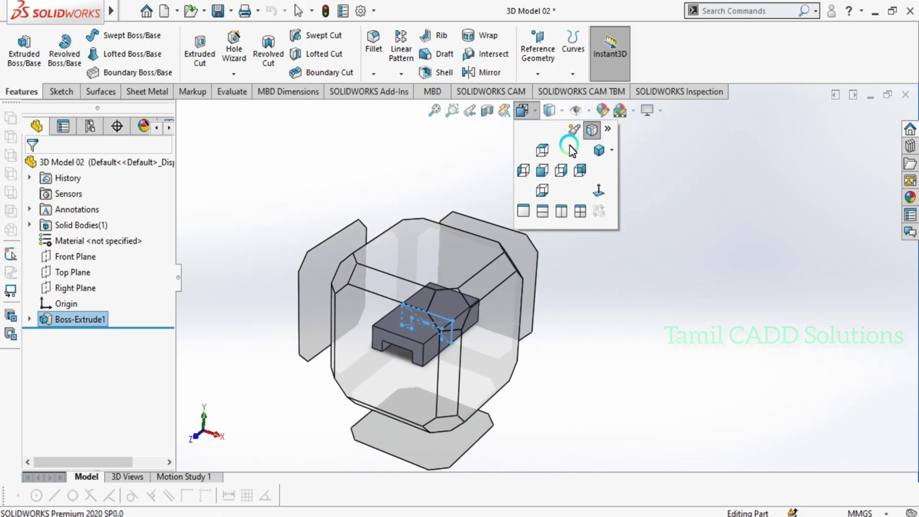
left_click(599, 150)
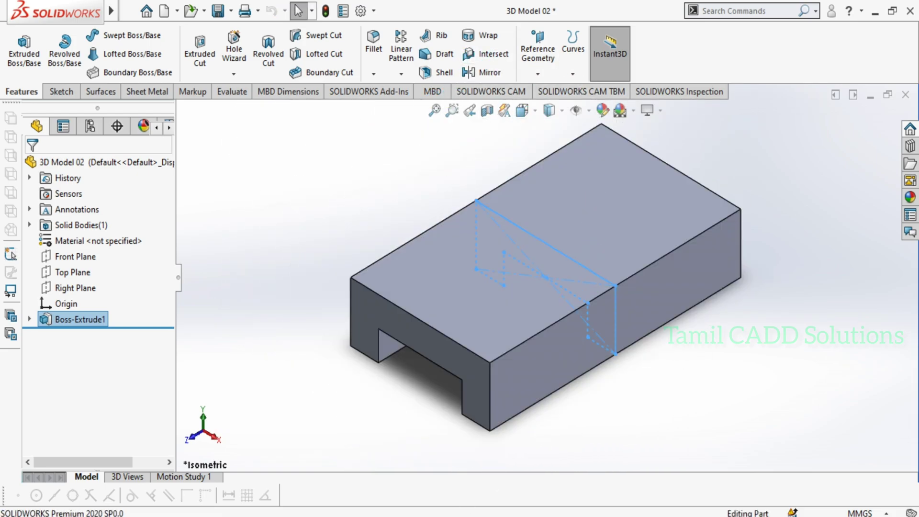
key("alt+Tab")
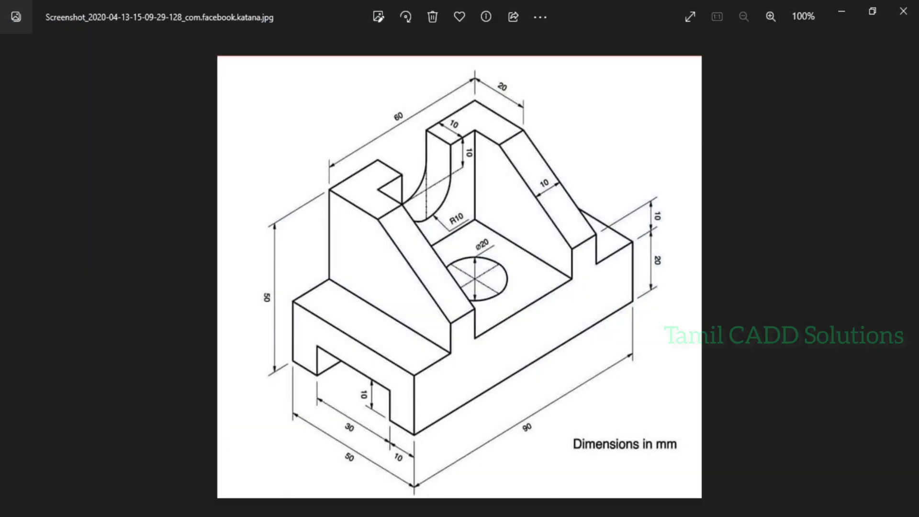
key("alt+Tab")
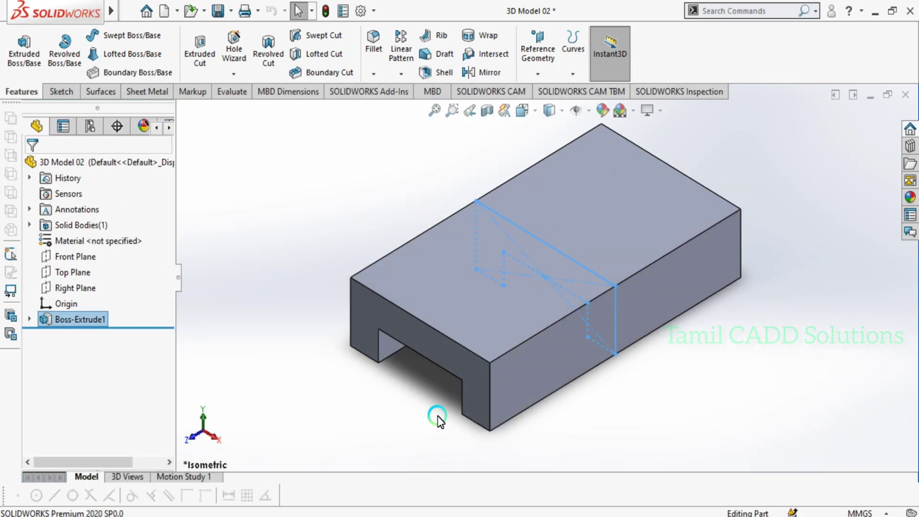
key("alt+Tab")
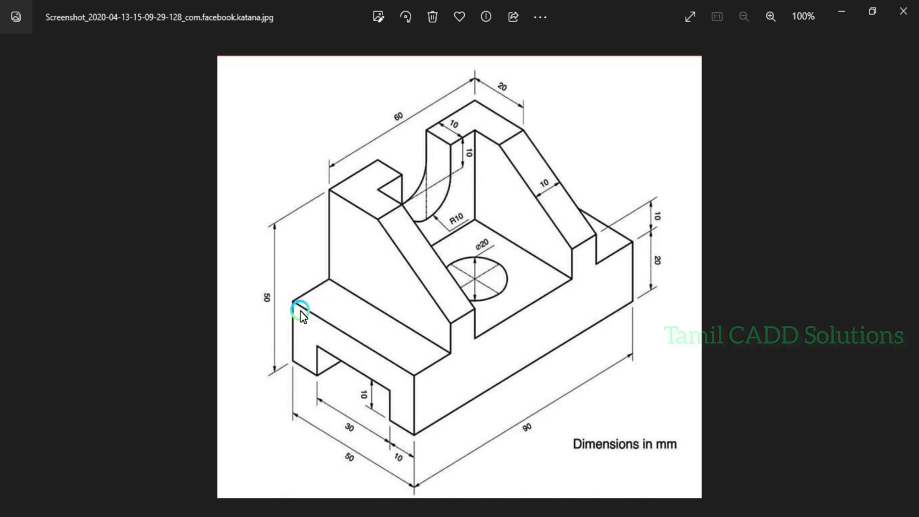
left_click(841, 12)
left_click(588, 200)
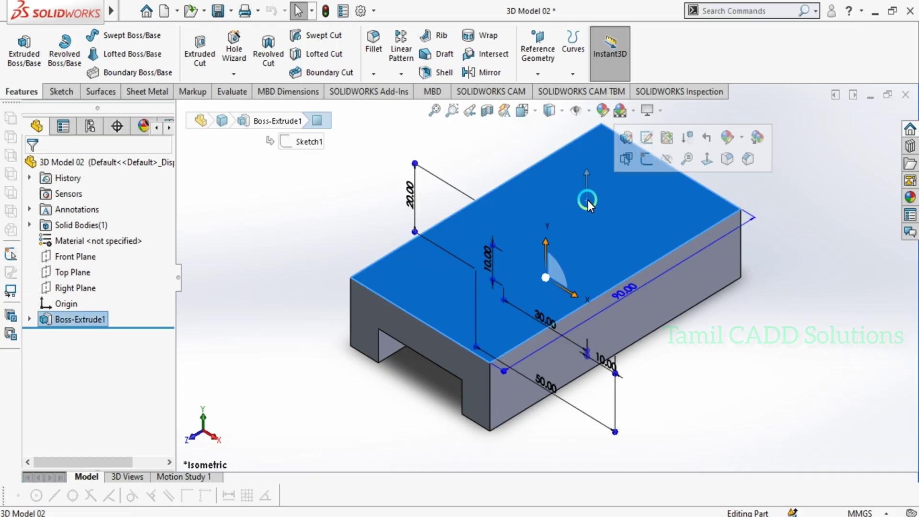
left_click(638, 161)
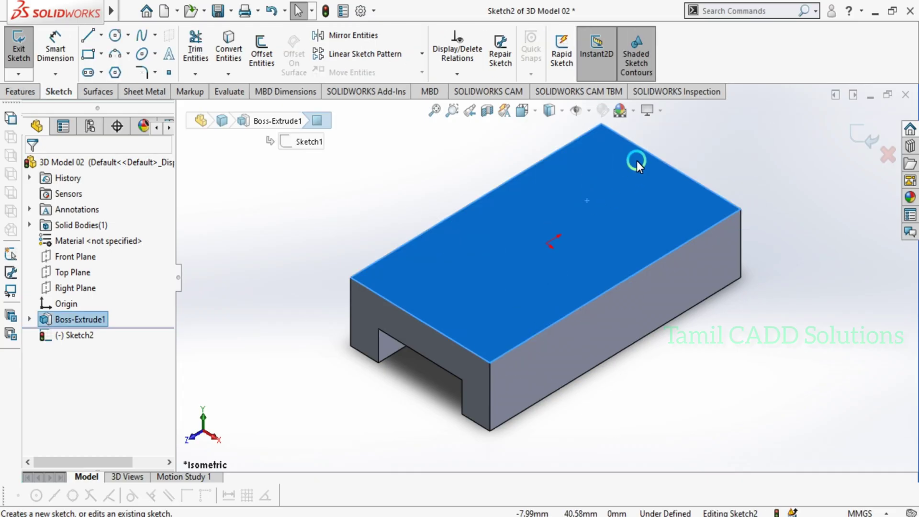
Draw a center rectangle about 42 by 46 mm from the origin on the base's top face, viewed normal to the sketch.
left_click(93, 56)
key("space")
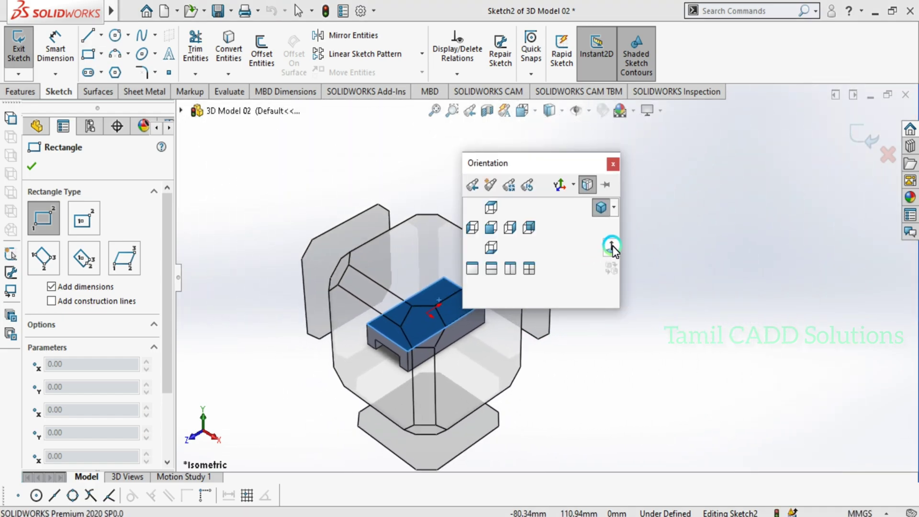
left_click(612, 246)
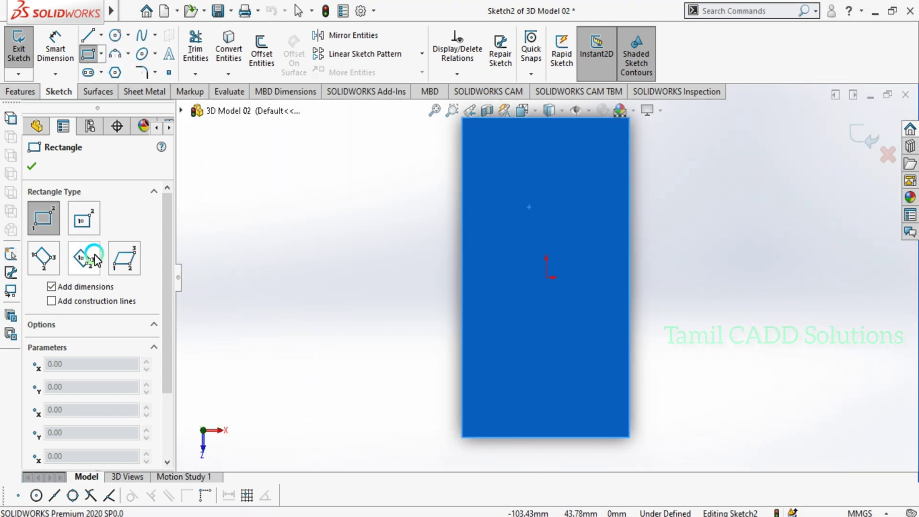
left_click(83, 218)
left_click(541, 280)
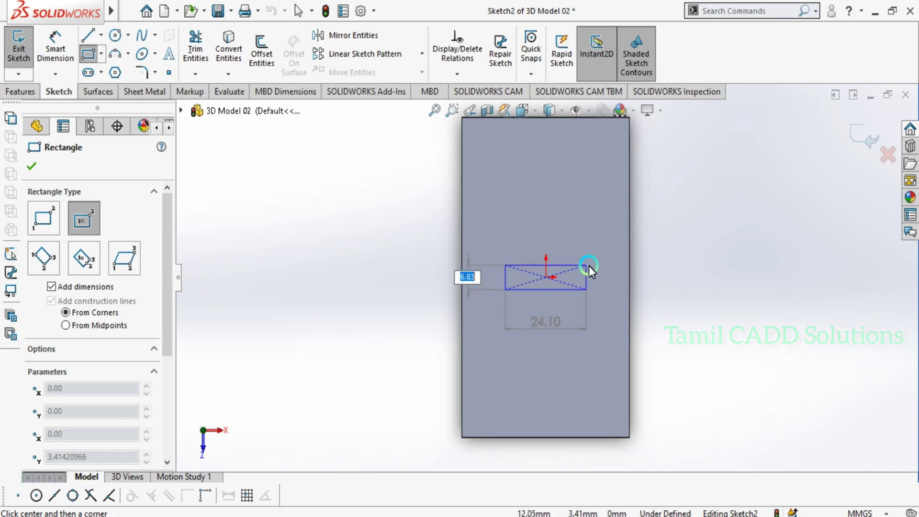
left_click(617, 361)
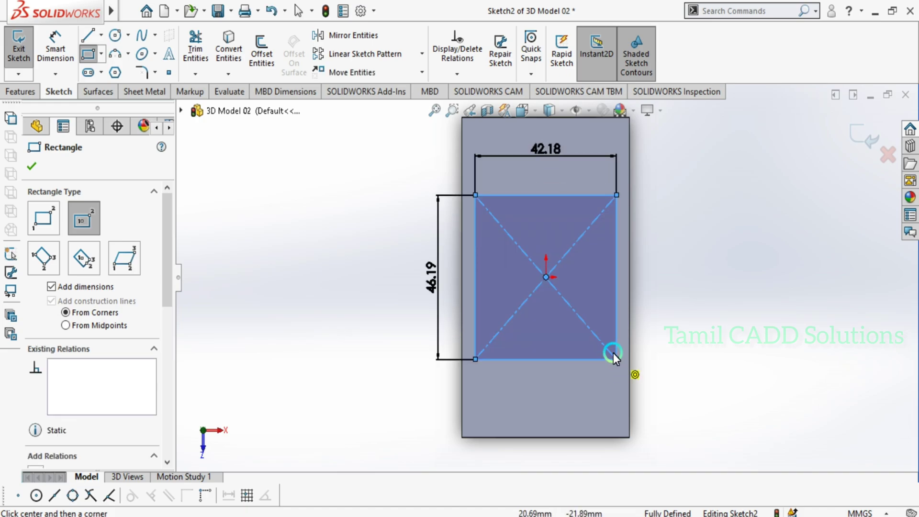
key("Escape")
Set the rectangle's length along the base to 60 mm and its width to 50 mm.
double_click(431, 273)
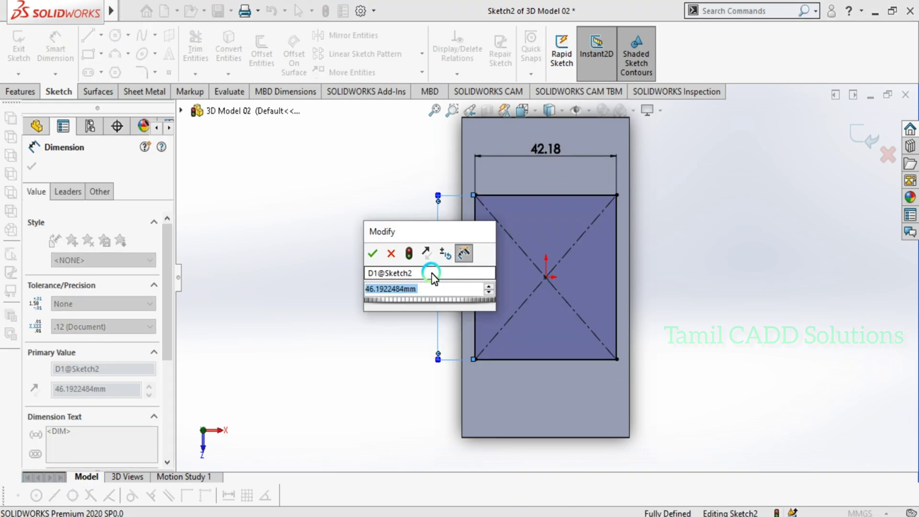
type("60")
key("Return")
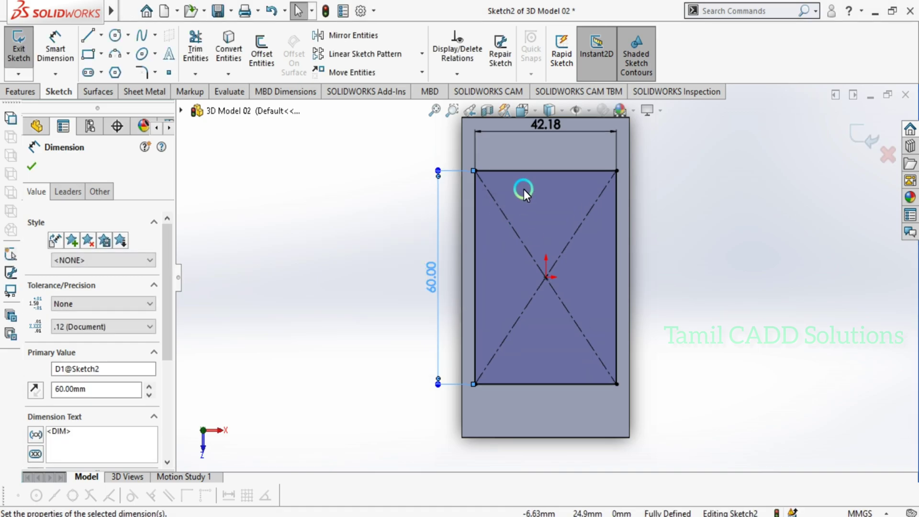
double_click(545, 128)
type("50")
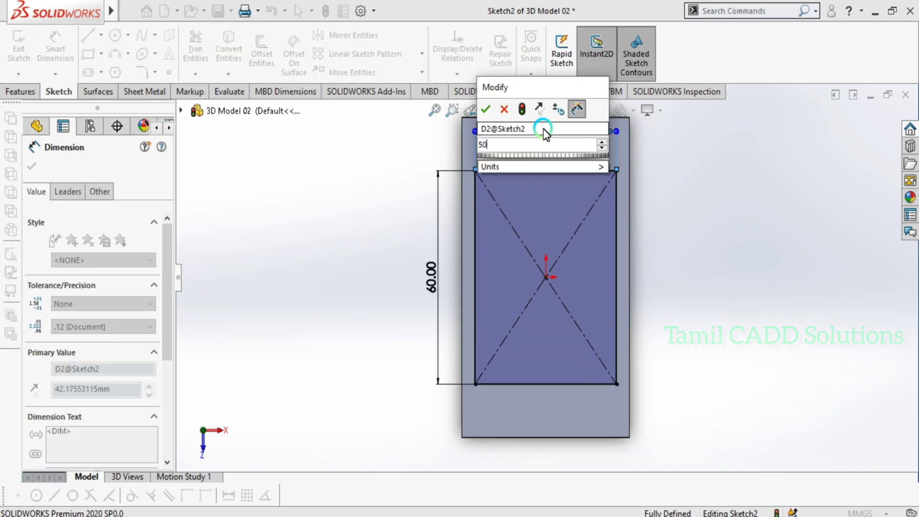
key("Return")
mouse_move(514, 254)
middle_mouse_down()
mouse_move(493, 162)
mouse_move(504, 355)
mouse_move(484, 176)
mouse_move(446, 291)
middle_mouse_up()
key("Escape")
Add a reference dimension between the base's front corner and the rectangle's nearest corner.
left_click(55, 48)
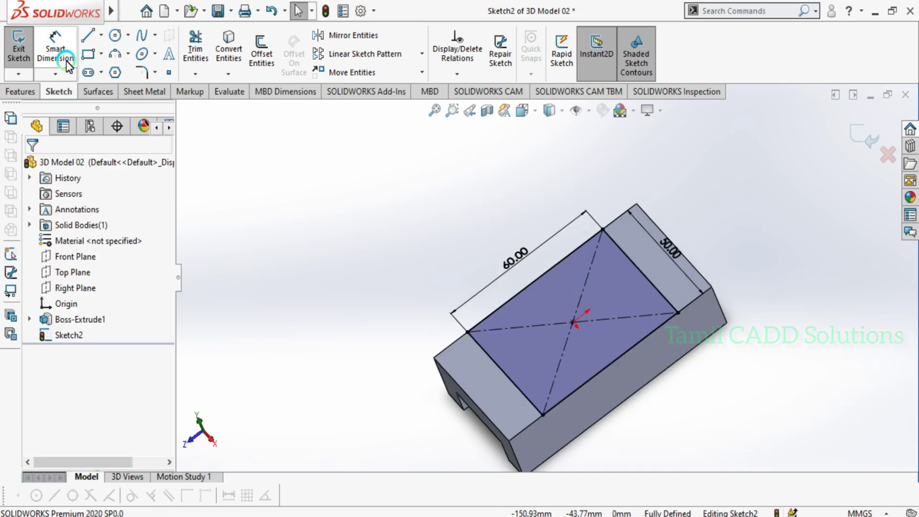
scroll(508, 320, "down", 3)
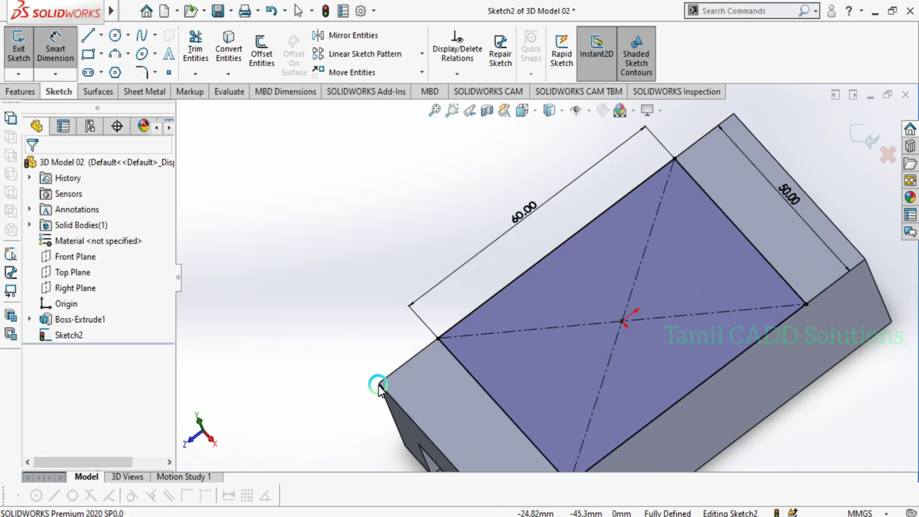
left_click(380, 384)
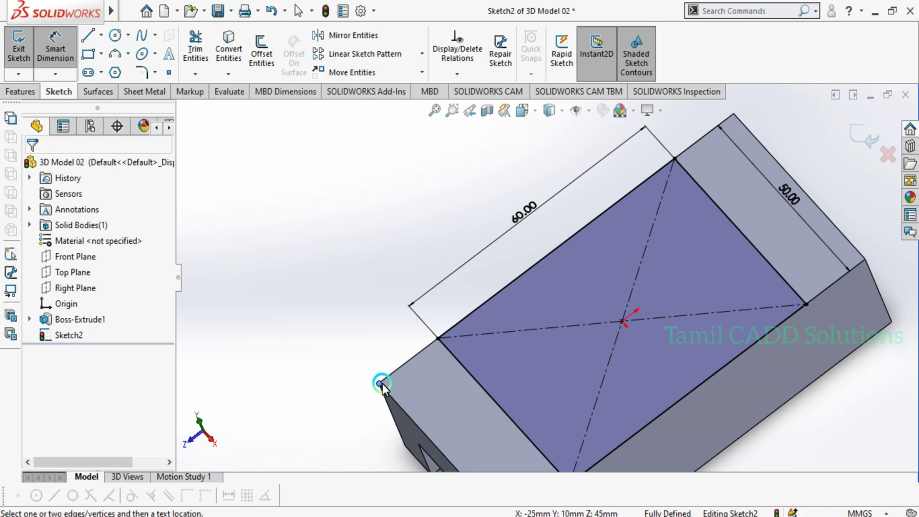
left_click(439, 339)
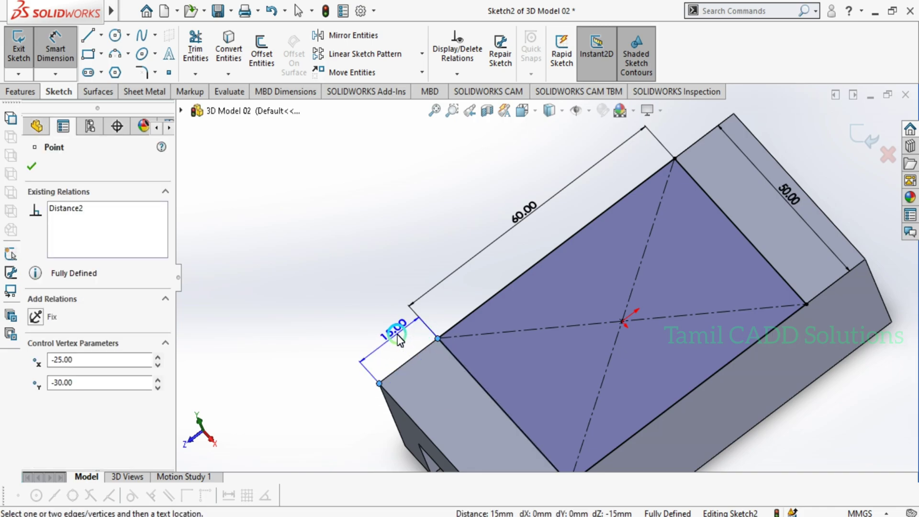
left_click(400, 339)
middle_click_drag(434, 326, 603, 306)
left_click(52, 62)
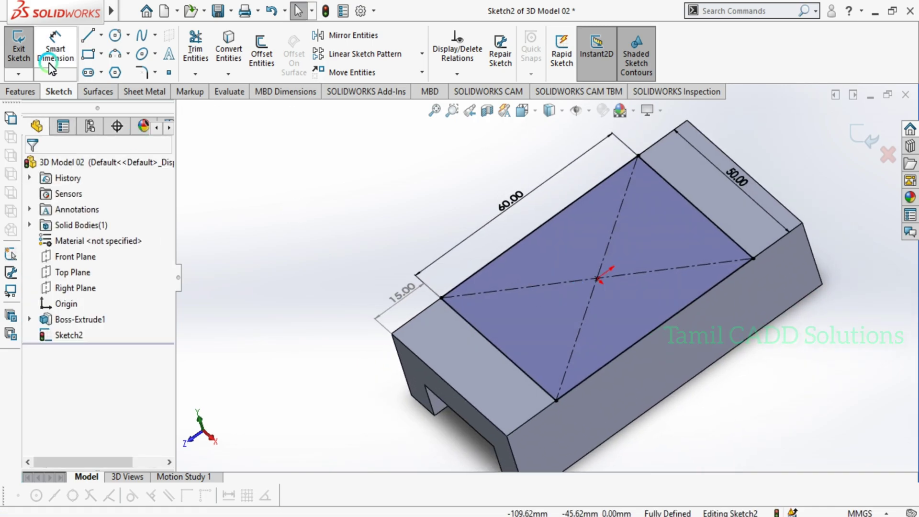
Extrude the rectangle 30 mm upward from the base as a Blind boss with Merge result on.
left_click(22, 92)
left_click(24, 52)
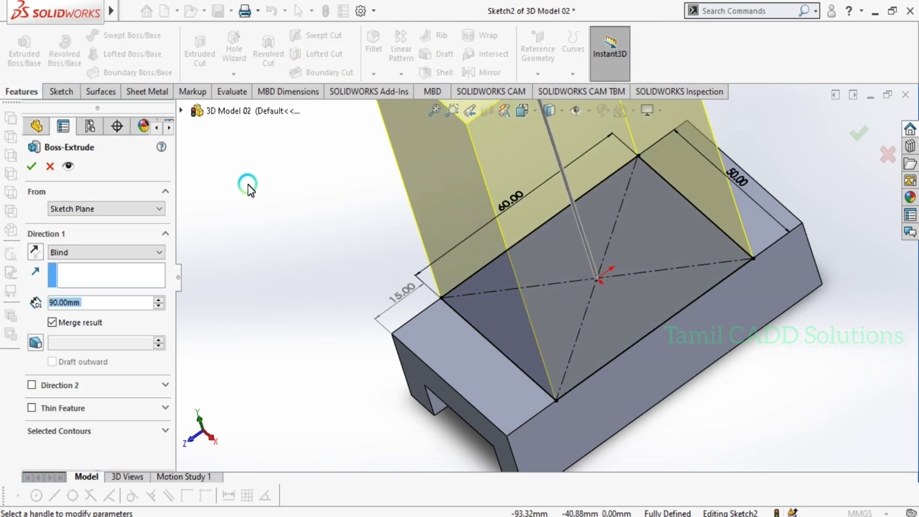
left_click(119, 303)
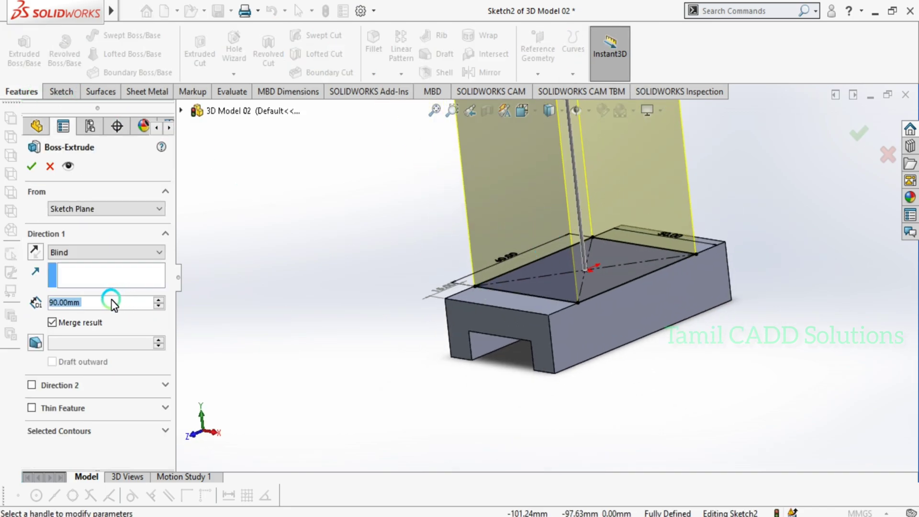
type("30")
key("Return")
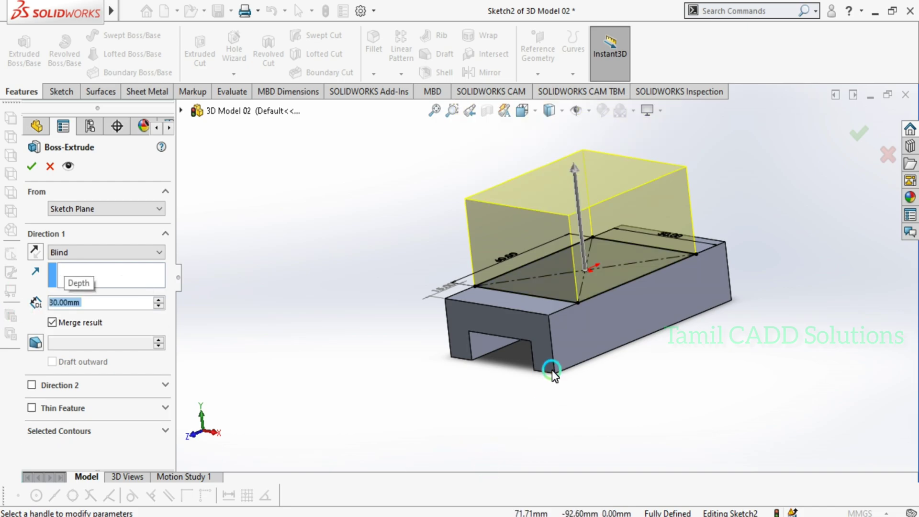
left_click(32, 167)
middle_click_drag(201, 194, 426, 514)
key("alt+Tab")
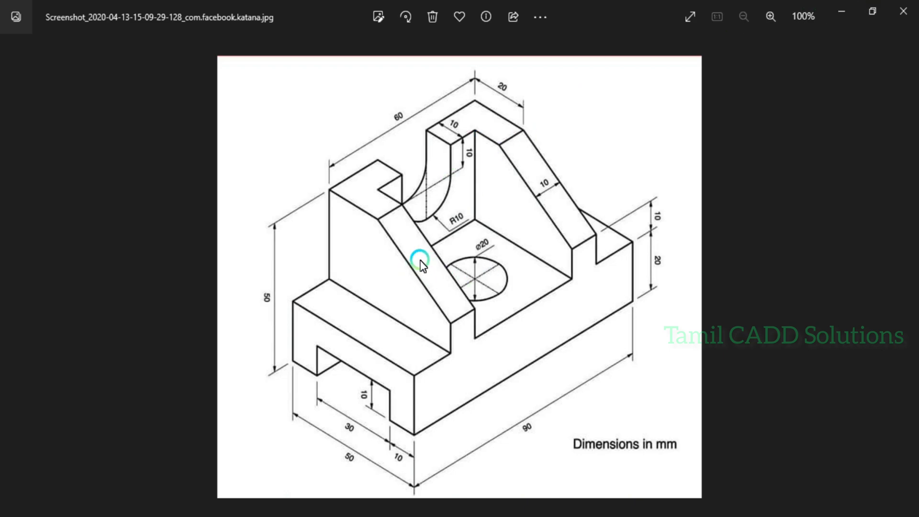
left_click(841, 11)
left_click(581, 205)
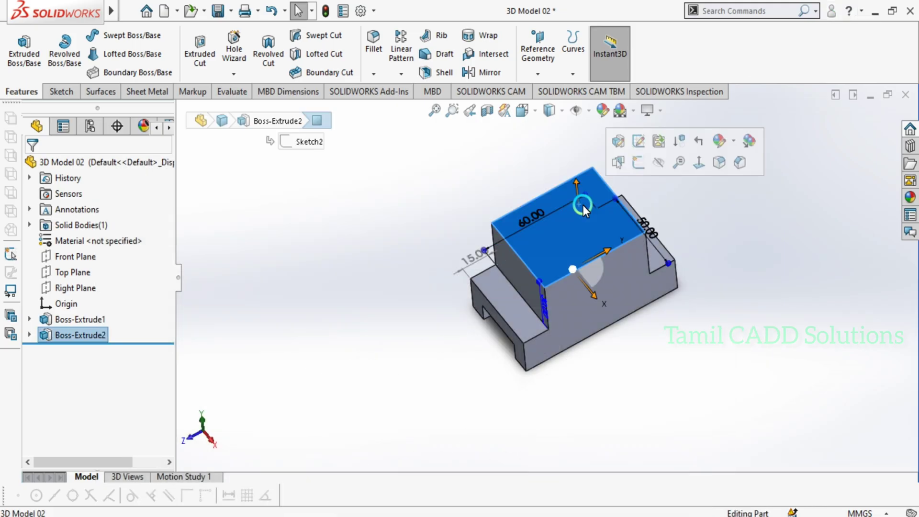
left_click(659, 163)
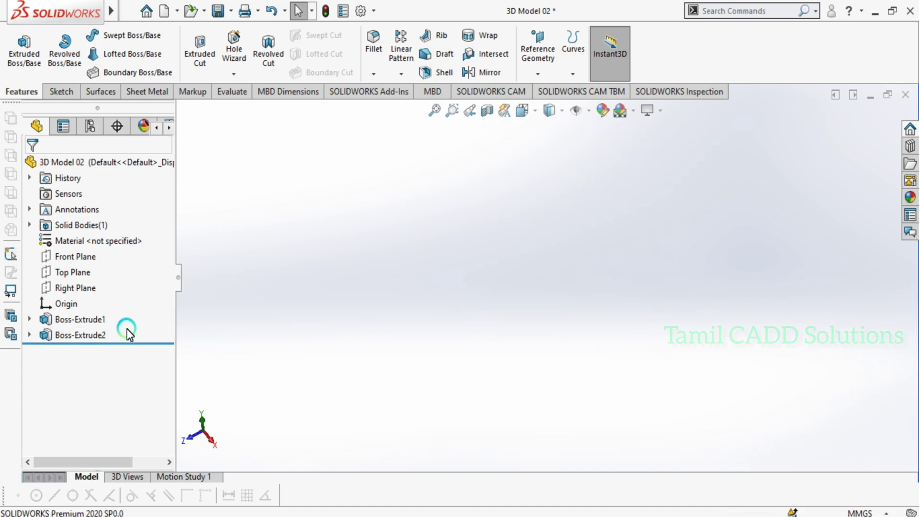
left_click(87, 320)
left_click(108, 301)
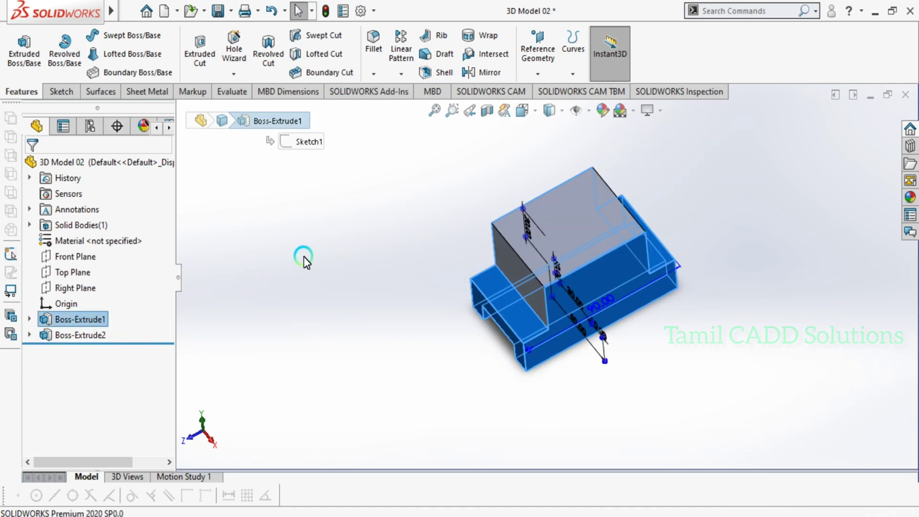
Start a sketch on the raised block's top face, viewed normal to the sketch.
left_click(542, 219)
left_click(599, 175)
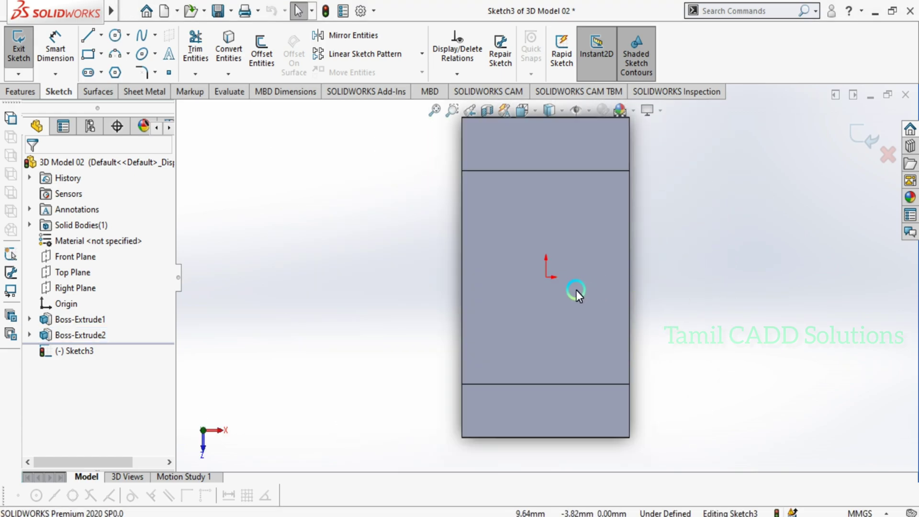
left_click(88, 54)
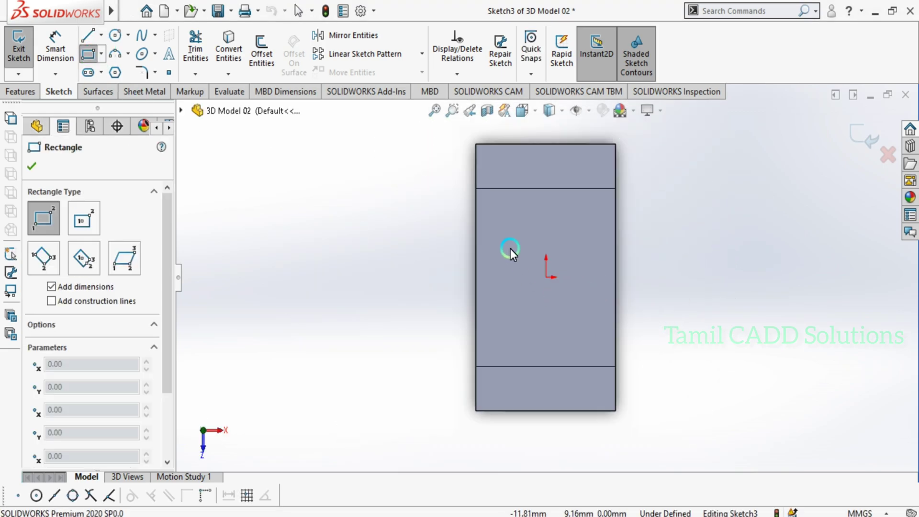
left_click(476, 211)
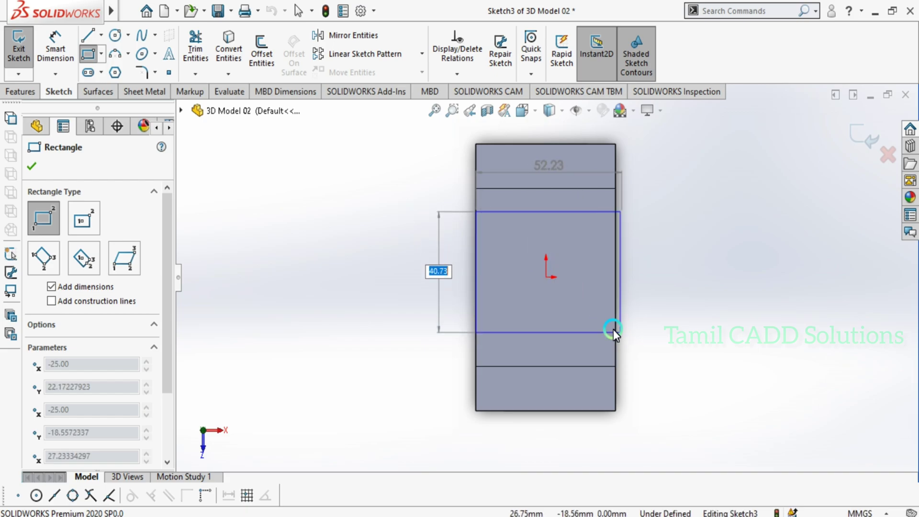
key("Escape")
Draw a corner rectangle about 42 by 40 mm on the block's top face, ending on one of the block's 60 mm edges.
left_click(88, 54)
left_click(499, 226)
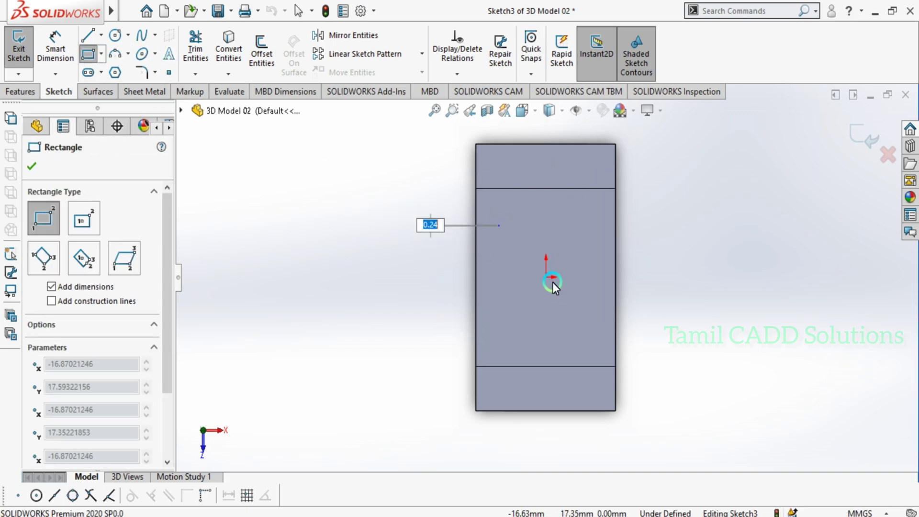
left_click(619, 345)
key("Escape")
scroll(602, 314, "up", 2)
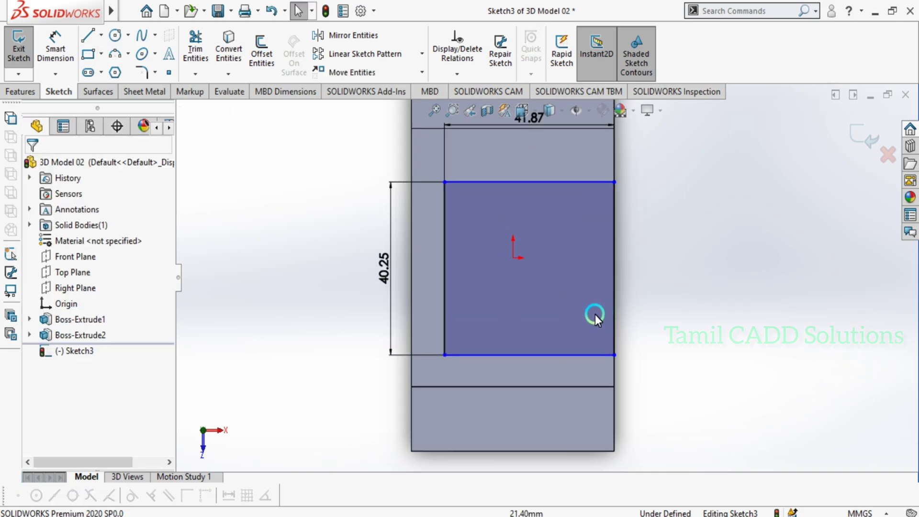
Dimension the rectangle's corner 10 mm from the block's nearest 50 mm end edge.
key("d")
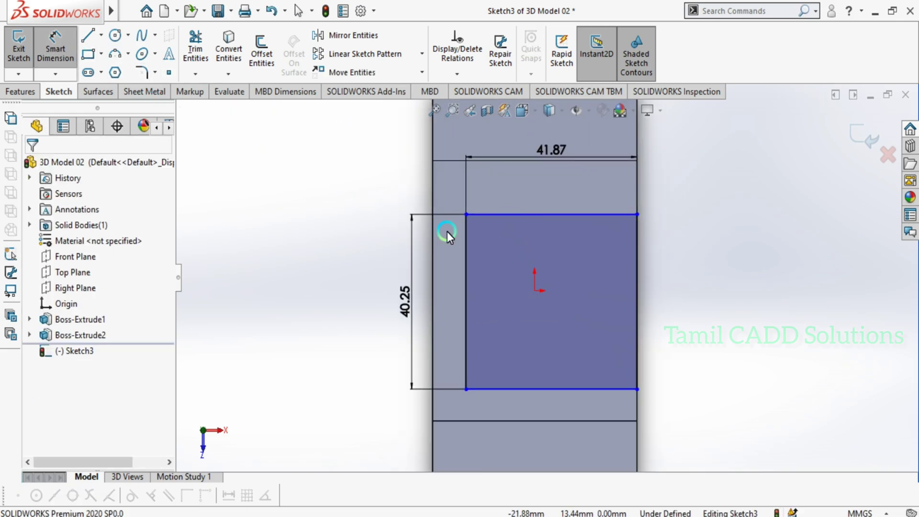
left_click(466, 214)
left_click(449, 162)
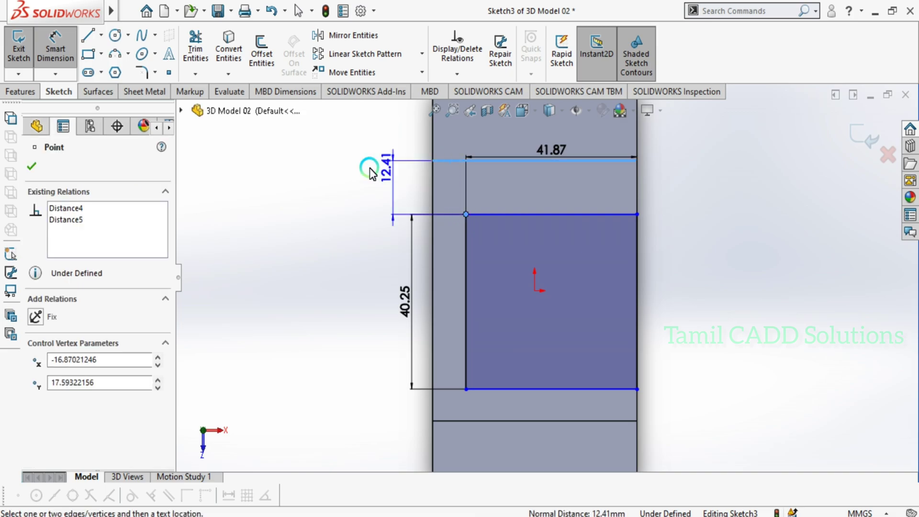
left_click(343, 171)
key("Return")
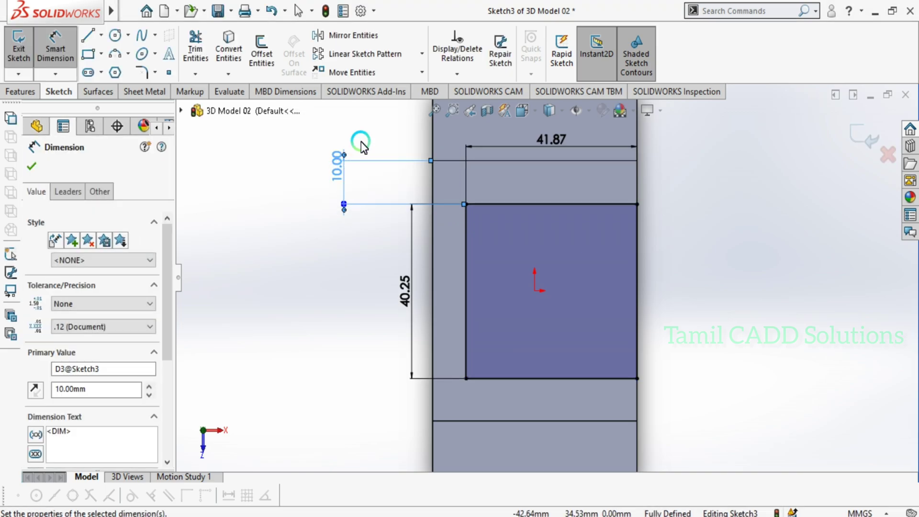
Add a driven dimension between the rectangle's inner side and the block's parallel 60 mm edge.
left_click(465, 232)
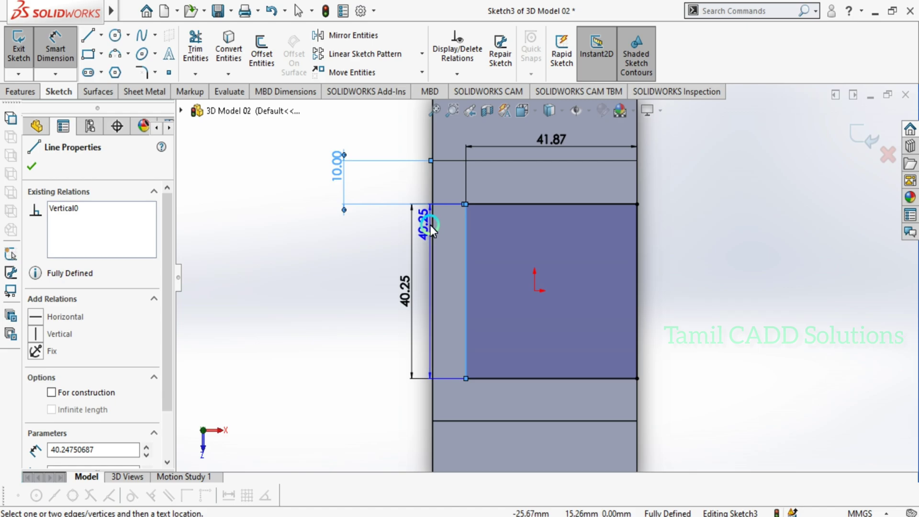
left_click(431, 225)
left_click(372, 125)
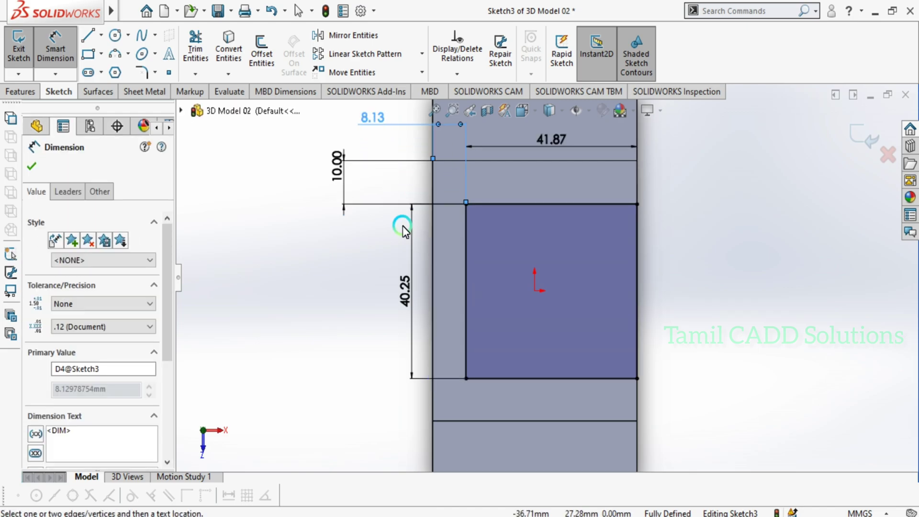
key("Escape")
Delete the rectangle's width dimension across the block.
key("f")
scroll(597, 320, "down", 2)
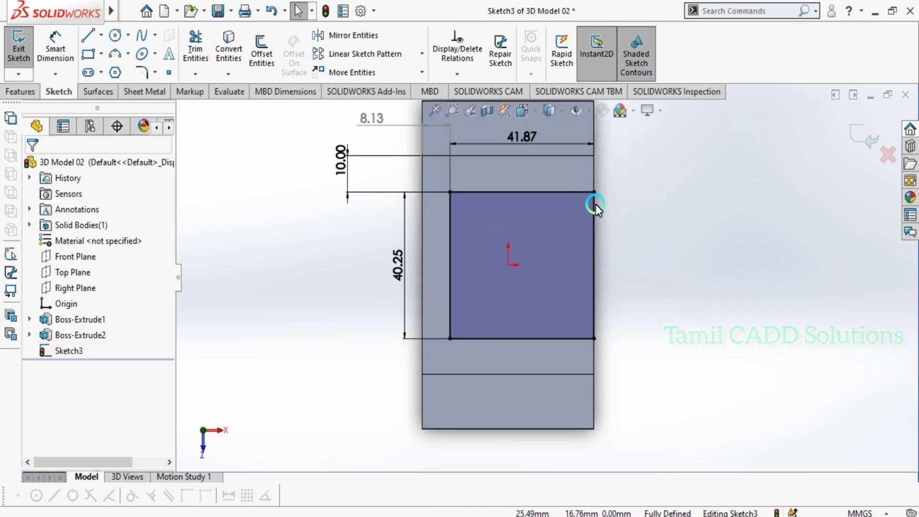
left_click(595, 203)
key("Escape")
left_click(542, 140)
key("Delete")
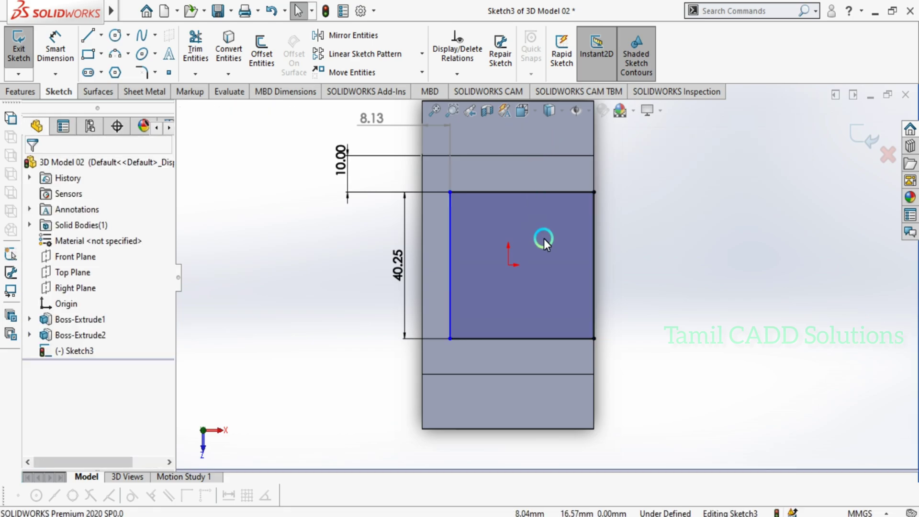
Dimension the rectangle's inner side 10 mm from the block's parallel 60 mm edge.
key("f")
scroll(516, 197, "down", 2)
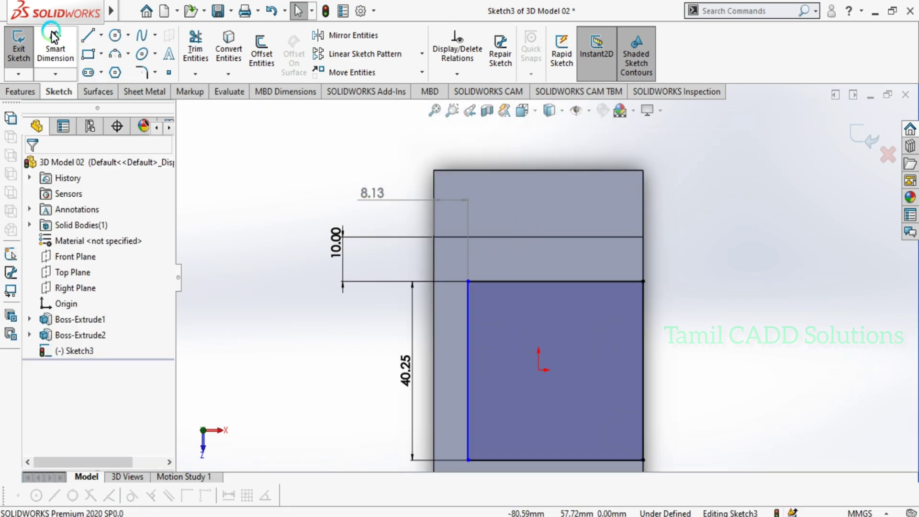
left_click(55, 48)
left_click(433, 331)
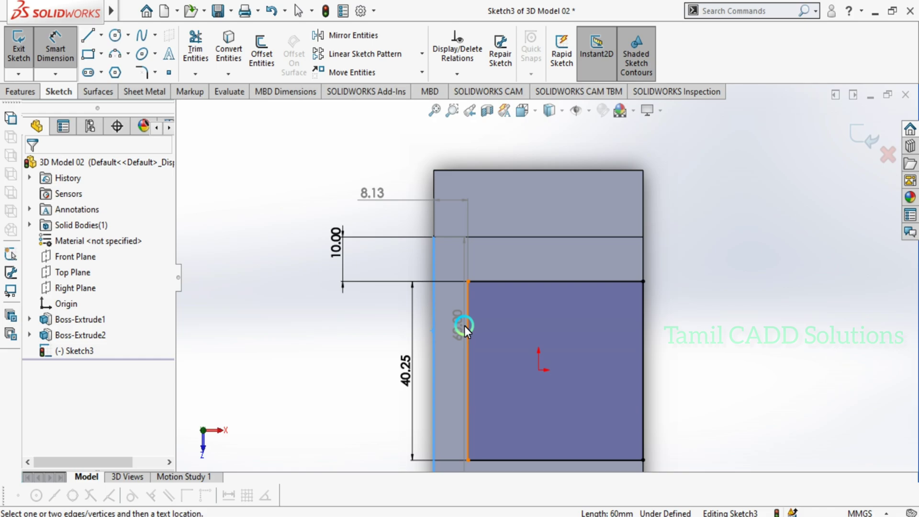
left_click(467, 325)
left_click(438, 259)
type("10")
key("Return")
key("Escape")
Replace the rectangle's length dimension with a 10 mm offset from the block's other 50 mm end edge.
left_click_drag(408, 383, 295, 370)
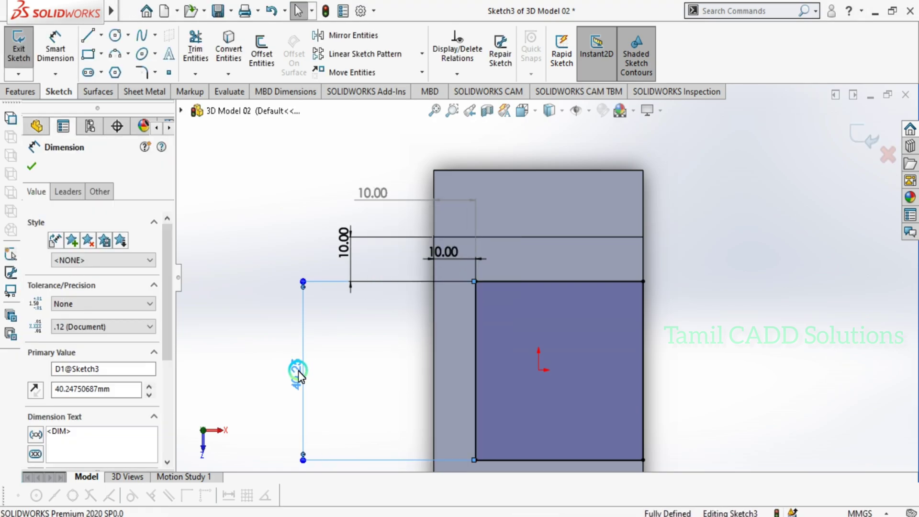
key("Delete")
scroll(386, 349, "up", 2)
scroll(556, 375, "down", 1)
left_click(55, 48)
left_click(500, 315)
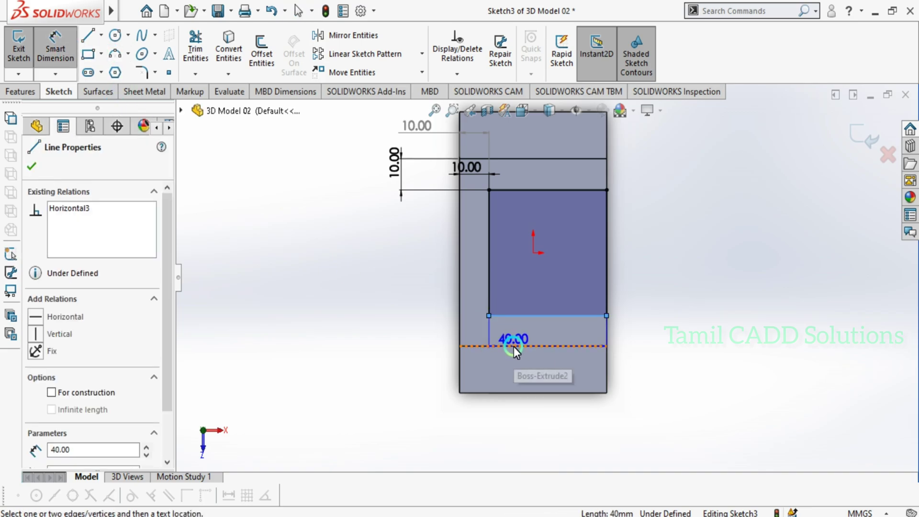
left_click(513, 346)
left_click(346, 378)
type("10")
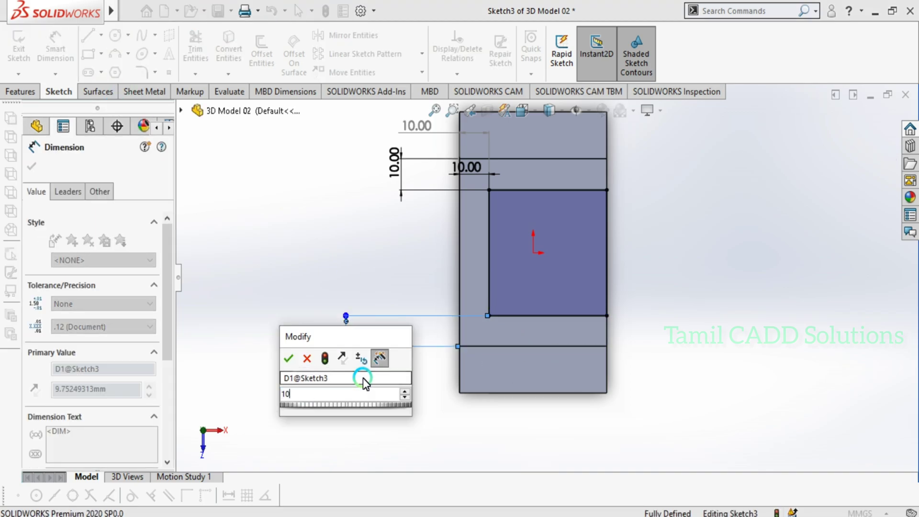
key("Return")
key("Escape")
Extrude-cut the sketched rectangle out of the raised block down to the level of the base's top face.
mouse_move(576, 289)
middle_mouse_down()
mouse_move(529, 246)
mouse_move(542, 321)
mouse_move(556, 182)
mouse_move(450, 202)
mouse_move(519, 272)
middle_mouse_up()
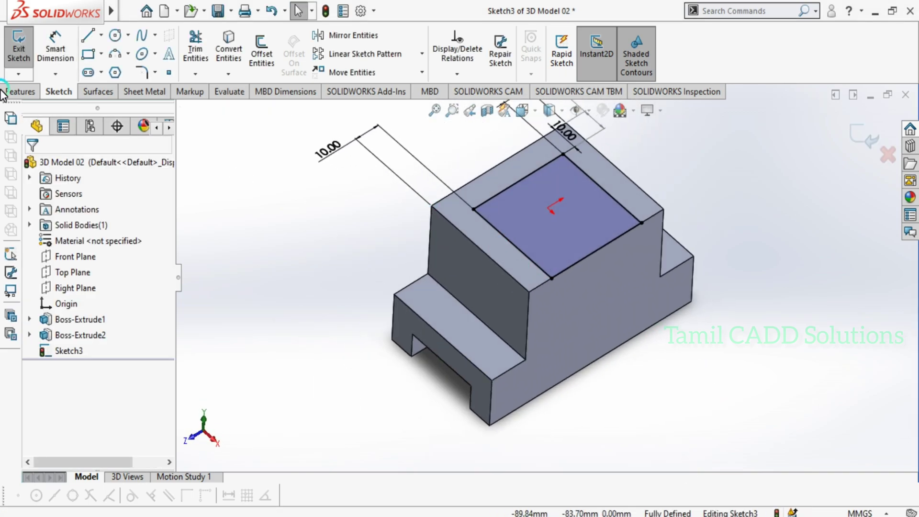
left_click(29, 86)
left_click(200, 44)
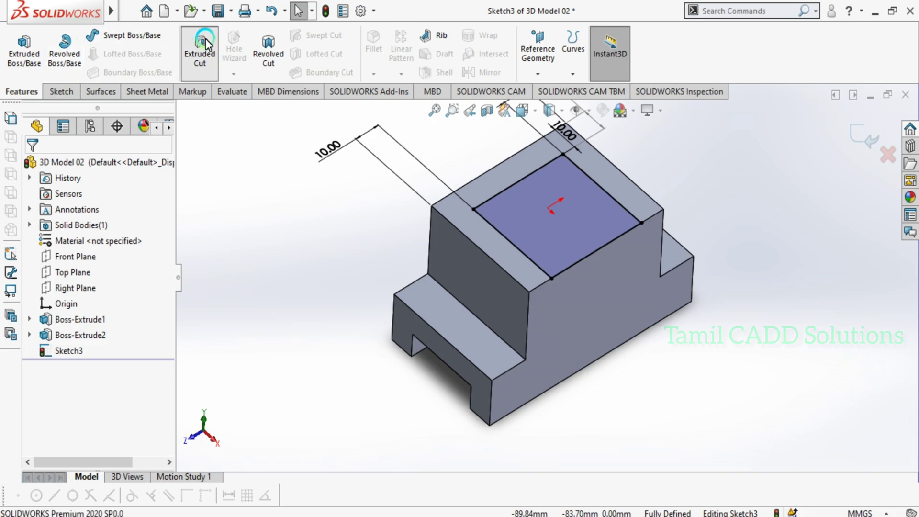
left_click(112, 254)
left_click(44, 217)
left_click(20, 164)
Start a sketch on the pocket floor, viewed normal, and draw a diagonal centerline between the floor's opposite corners.
middle_click_drag(314, 345, 420, 300)
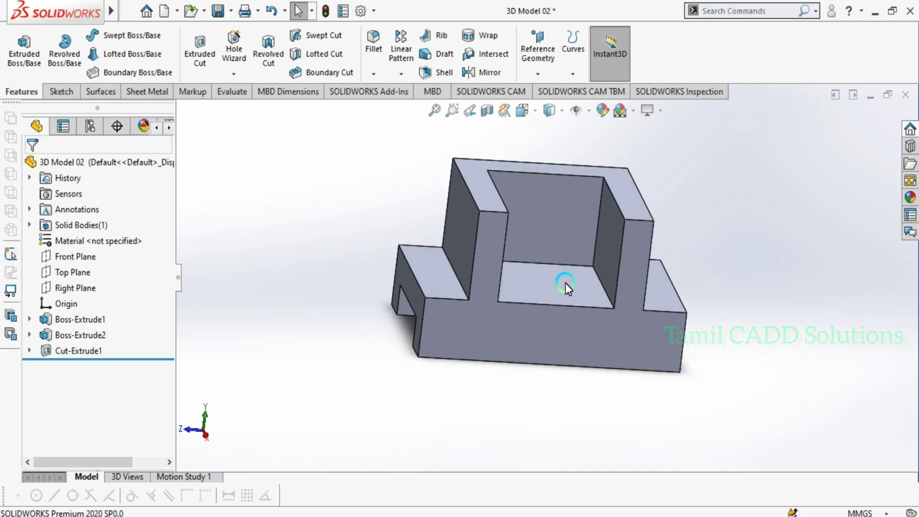
mouse_move(532, 242)
middle_mouse_down()
mouse_move(560, 338)
mouse_move(543, 261)
middle_mouse_up()
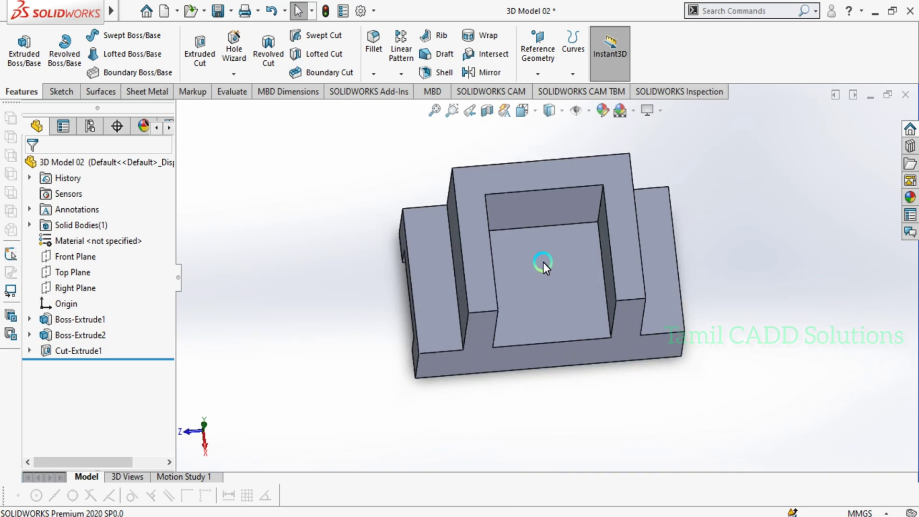
left_click(543, 262)
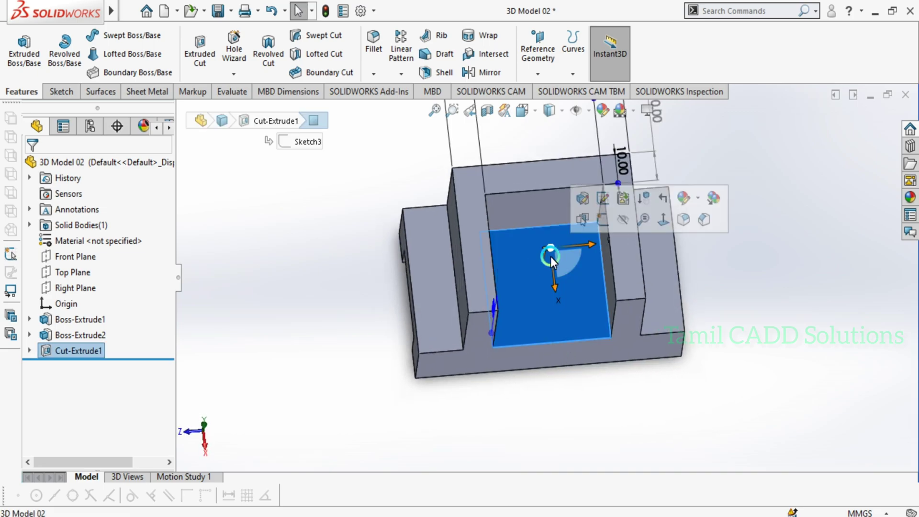
left_click(608, 220)
key("space")
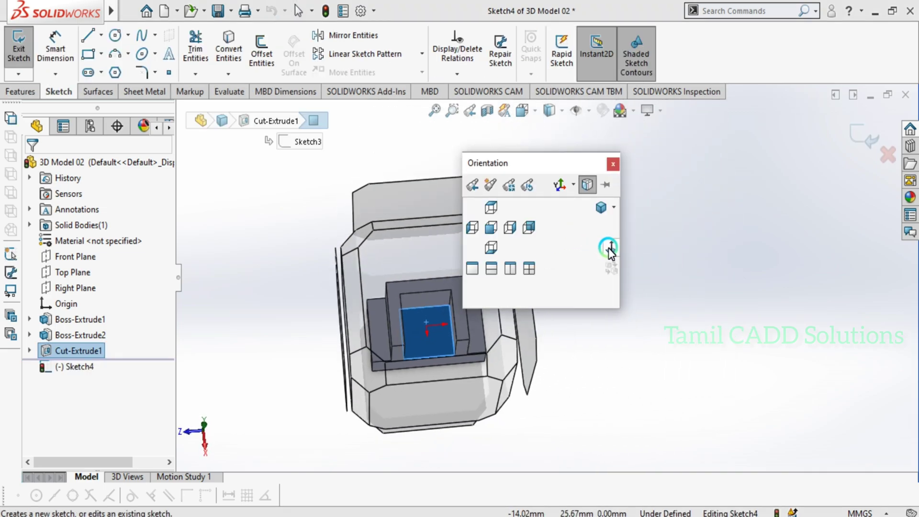
left_click(607, 248)
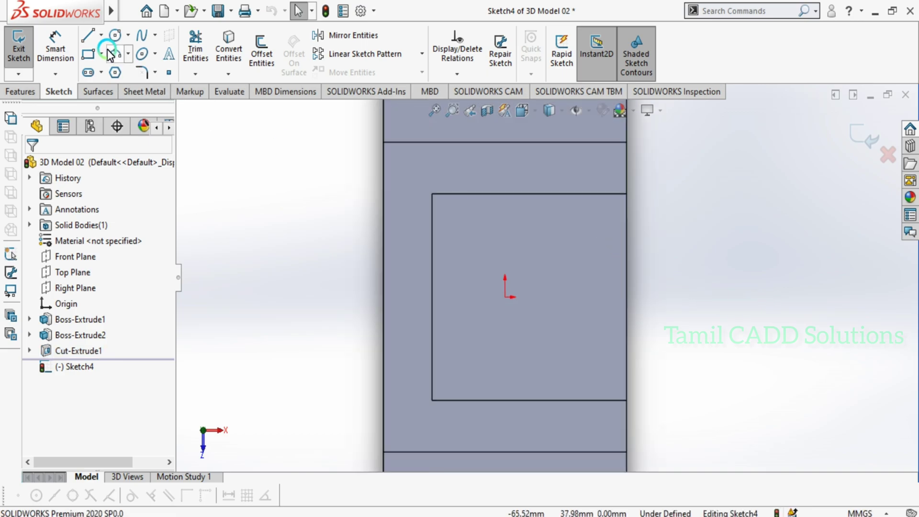
left_click(101, 35)
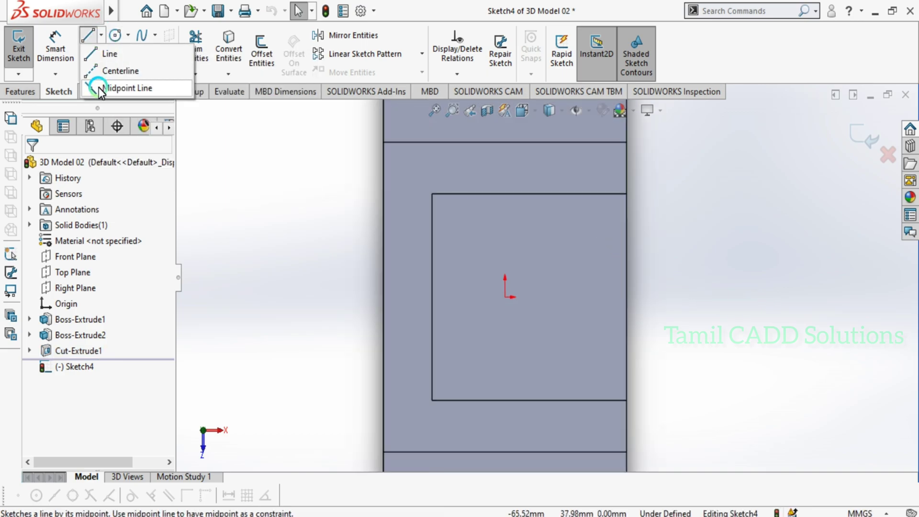
left_click(101, 73)
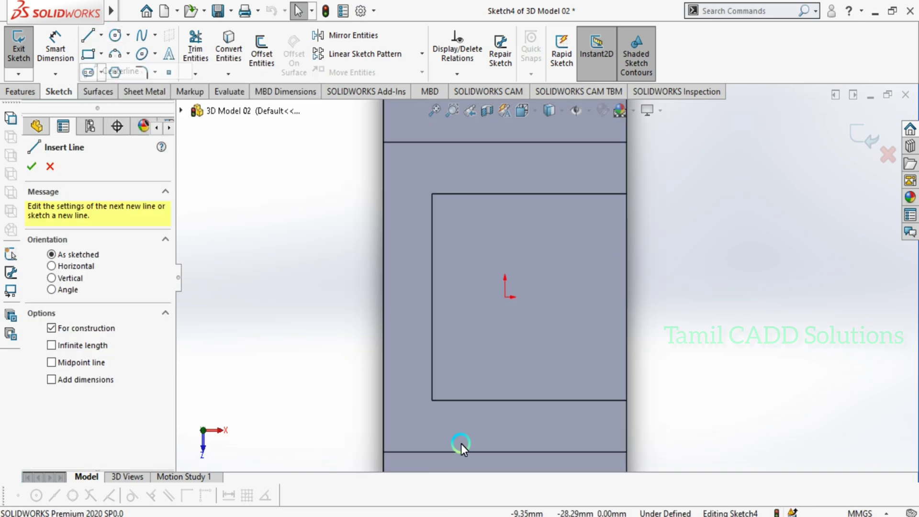
left_click(432, 400)
left_click(626, 194)
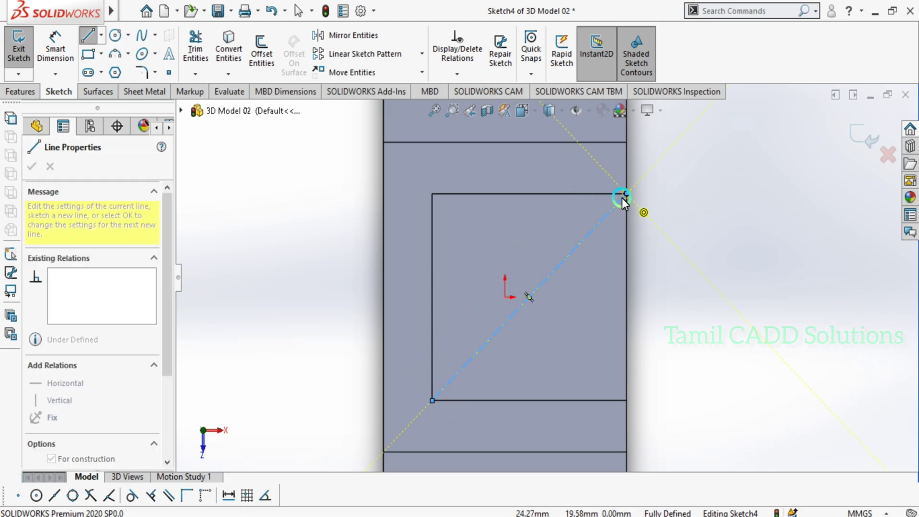
key("Escape")
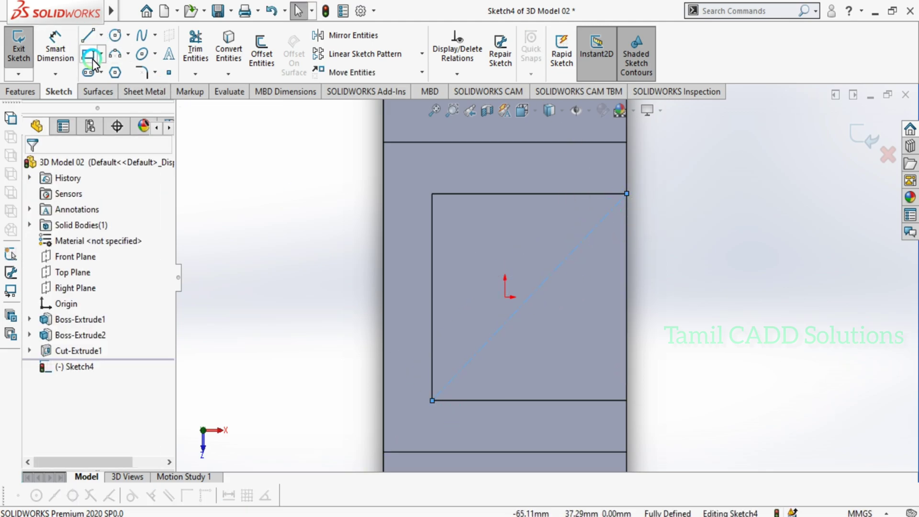
Draw a circle centered on the diagonal centerline's midpoint and set its diameter to 20 mm.
left_click(113, 36)
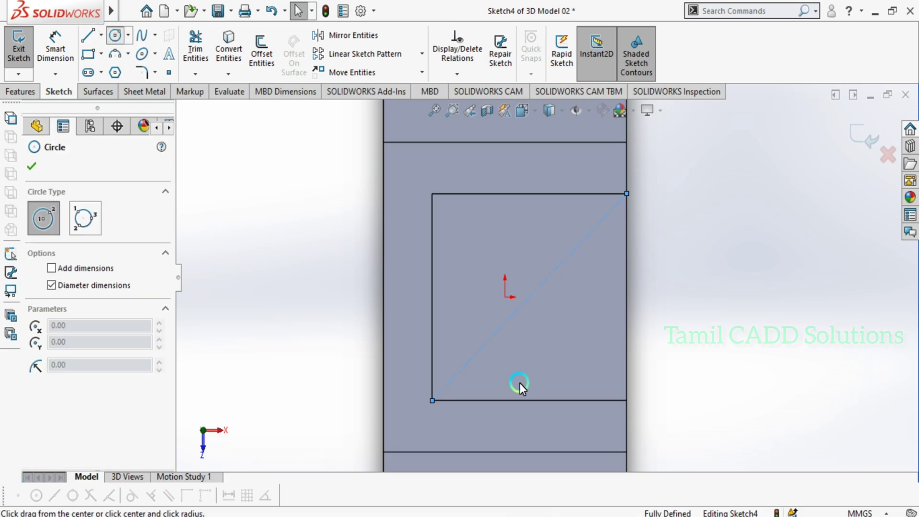
left_click(529, 297)
left_click(542, 345)
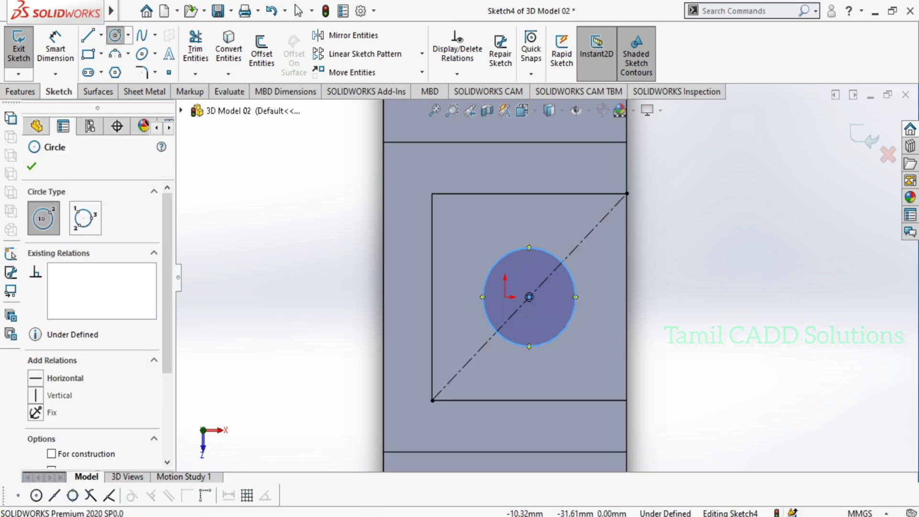
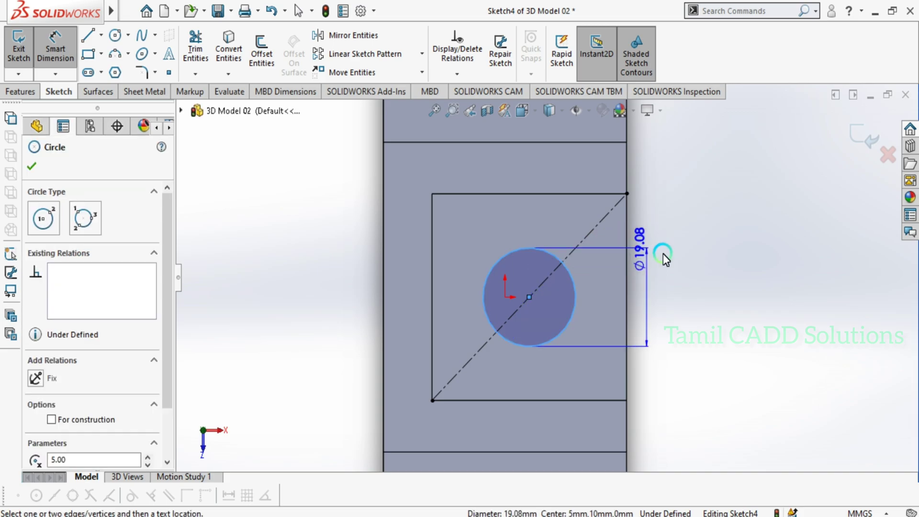
left_click(714, 262)
key("Return")
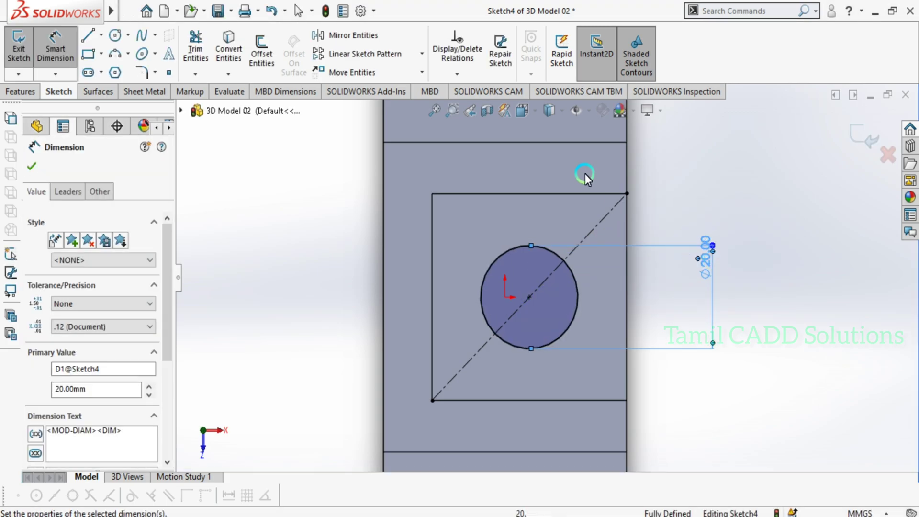
key("Escape")
Extrude-cut the 20 mm circle through the pocket floor with the Up To Next end condition.
key("ctrl+shift+z")
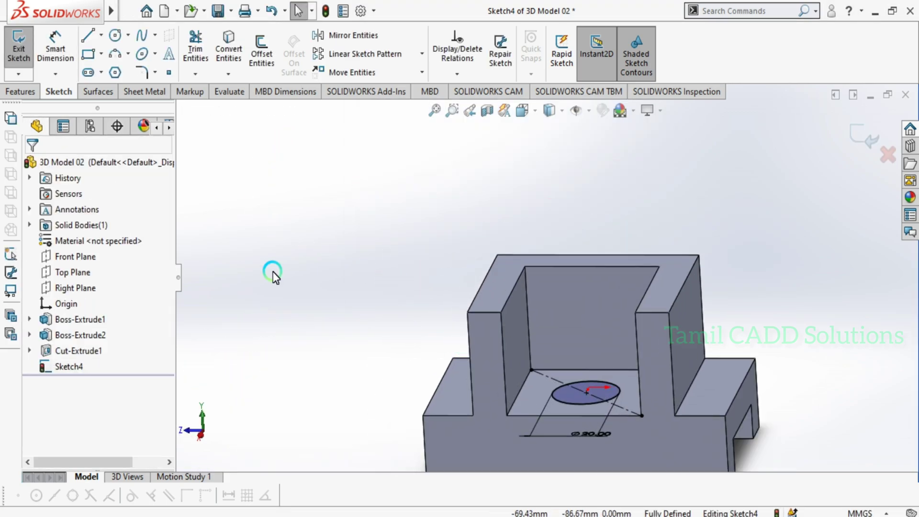
left_click(20, 92)
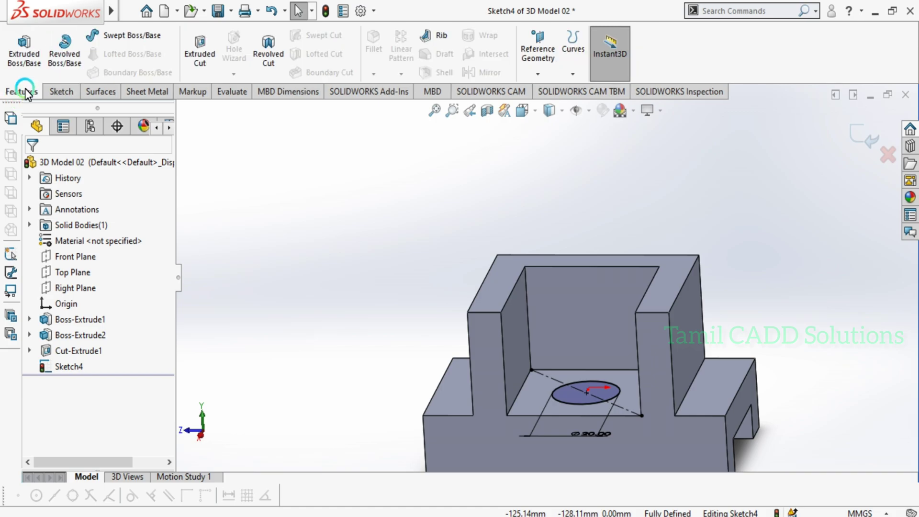
left_click(209, 33)
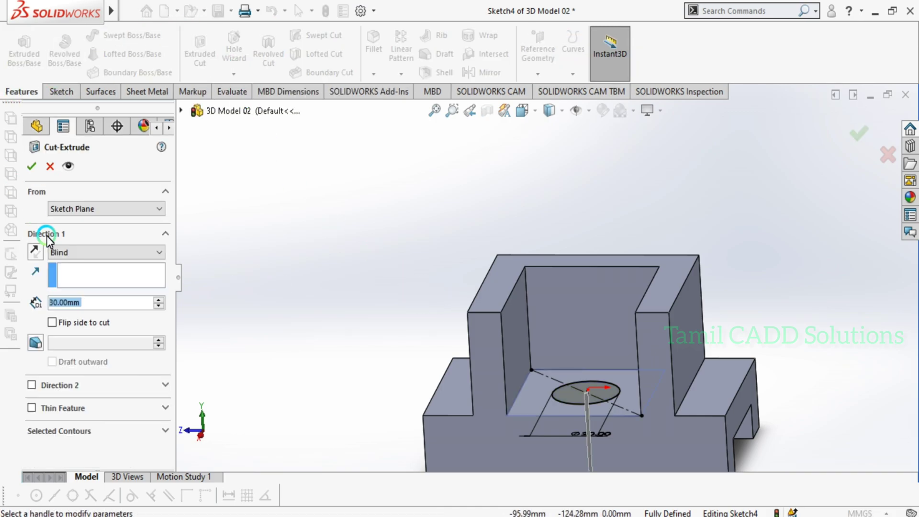
left_click(61, 254)
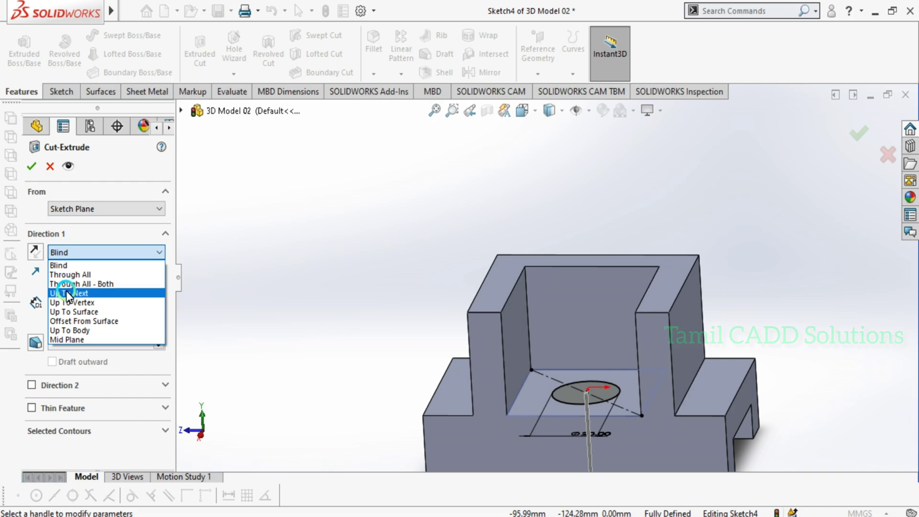
left_click(66, 291)
left_click(32, 167)
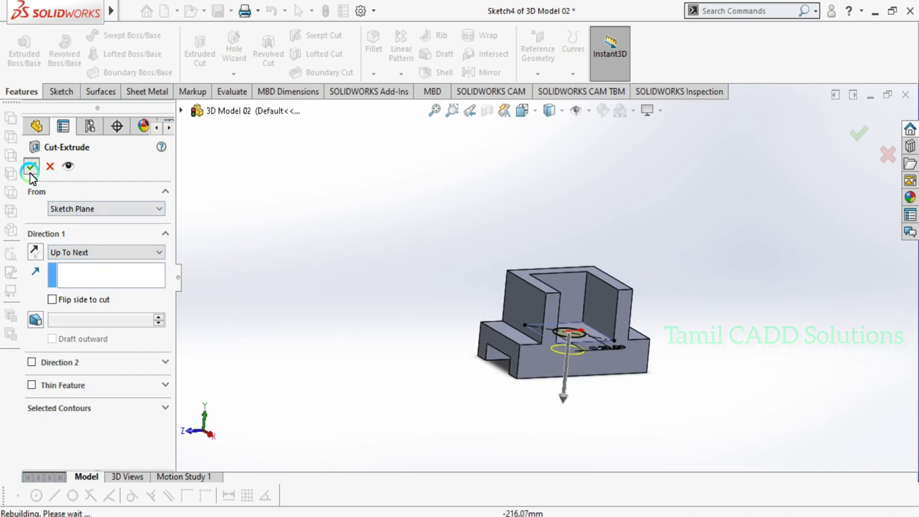
middle_click_drag(599, 358, 587, 404)
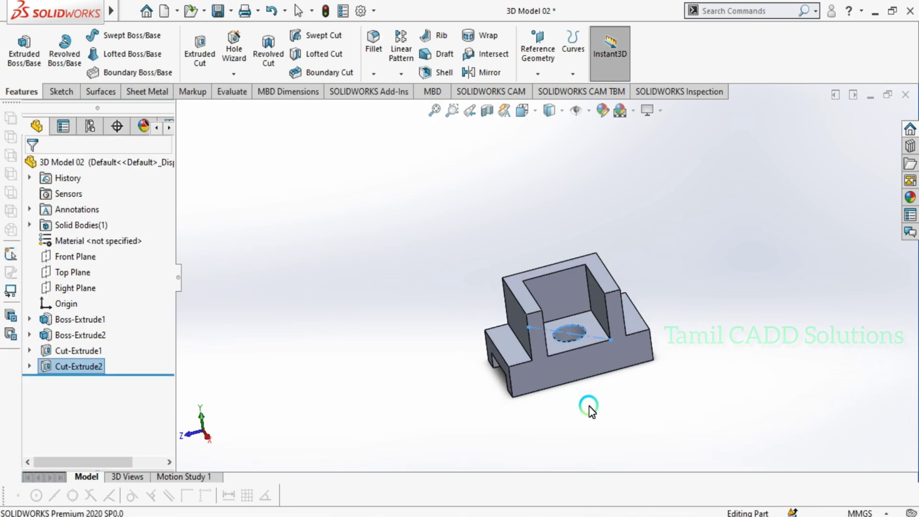
middle_click_drag(599, 338, 528, 201)
scroll(566, 335, "down", 3)
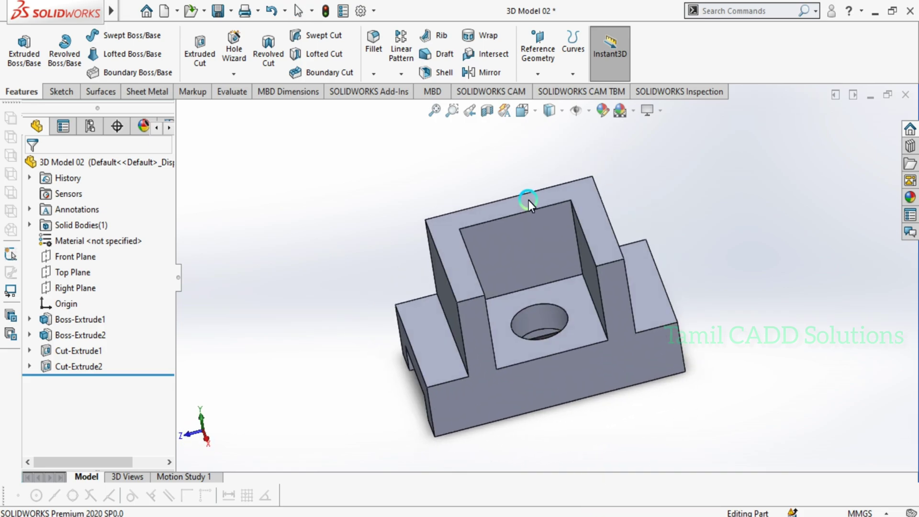
Consult the reference drawing for the back wall's notch and start a sketch on the pocket's back wall, viewed normal.
key("alt+Tab")
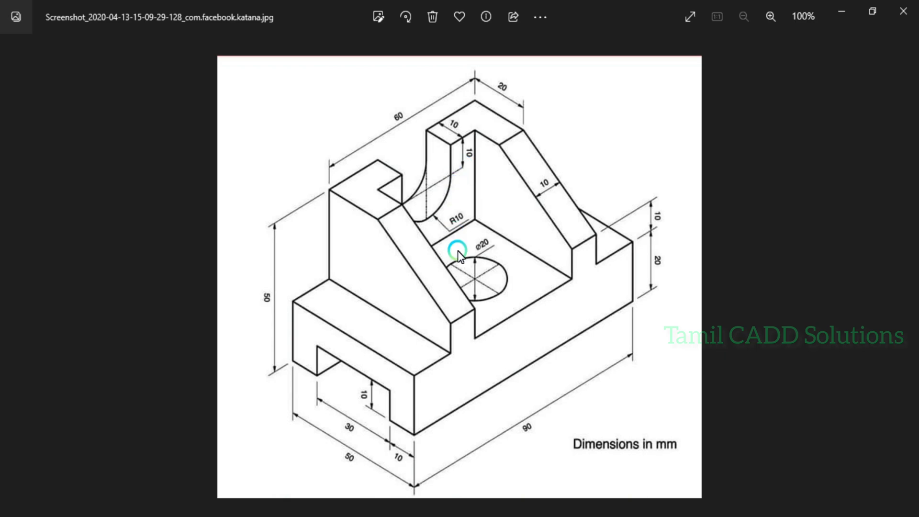
left_click(842, 12)
left_click(504, 231)
left_click(559, 205)
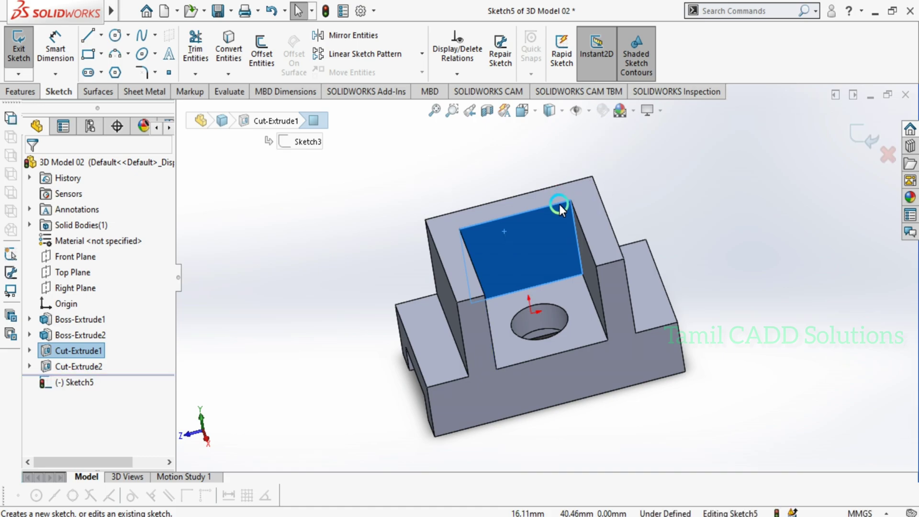
key("space")
left_click(617, 242)
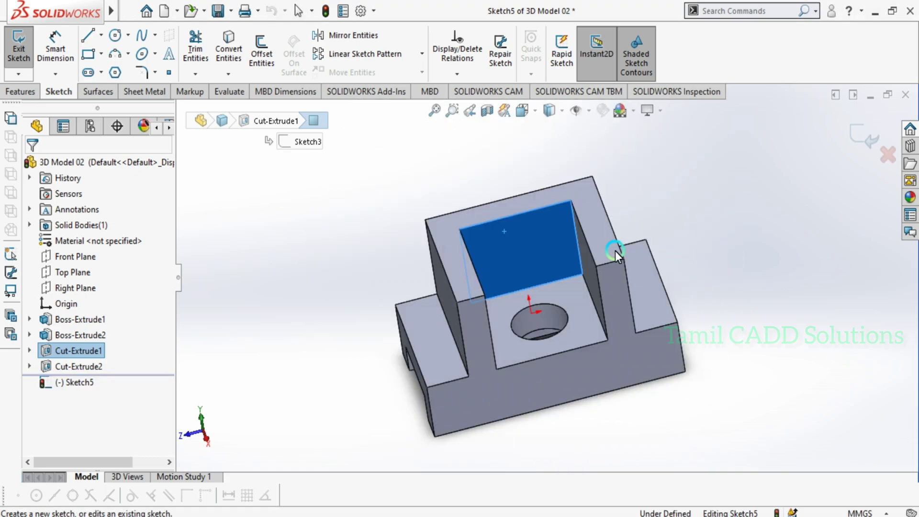
Draw a vertical centerline down from the midpoint of the back wall's upper edge and set its length to 10 mm.
left_click(101, 35)
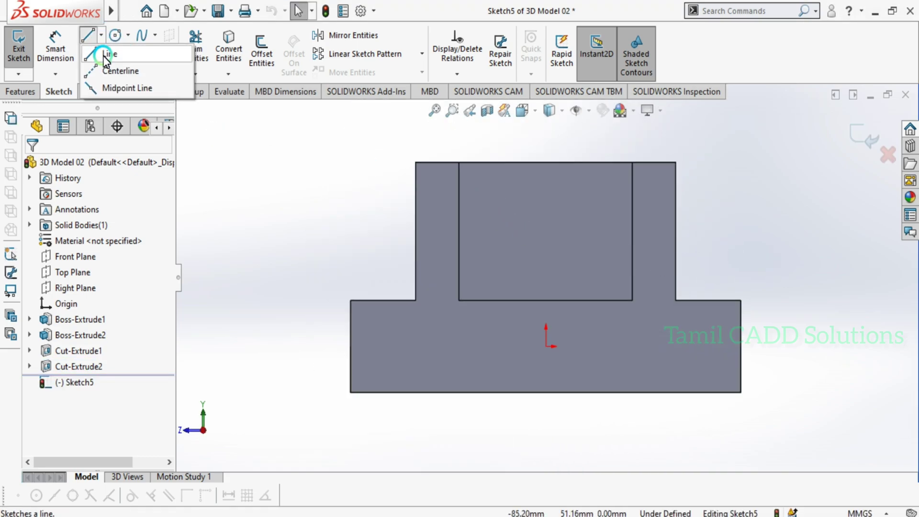
left_click(545, 162)
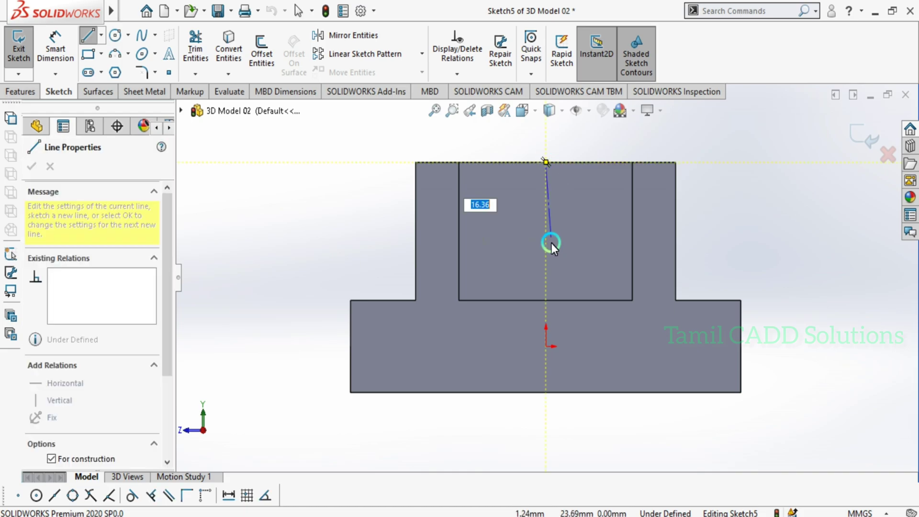
left_click(546, 245)
key("Escape")
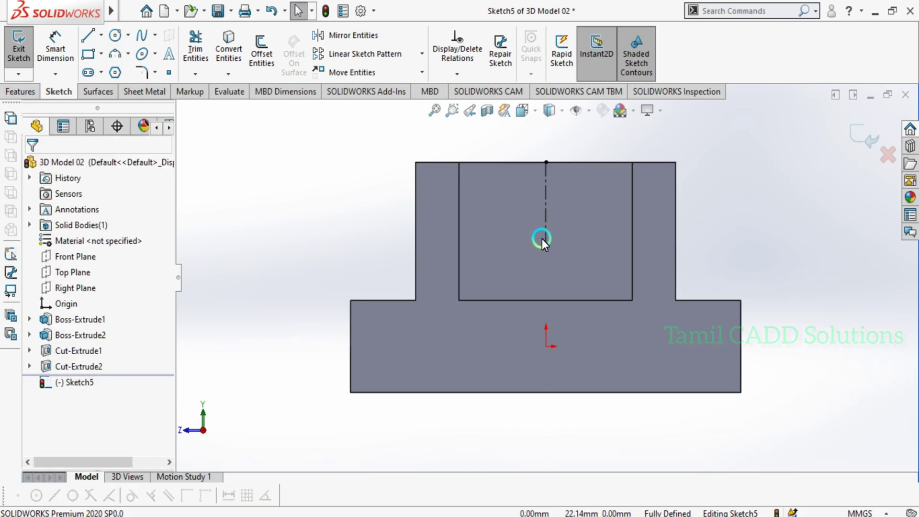
left_click(55, 50)
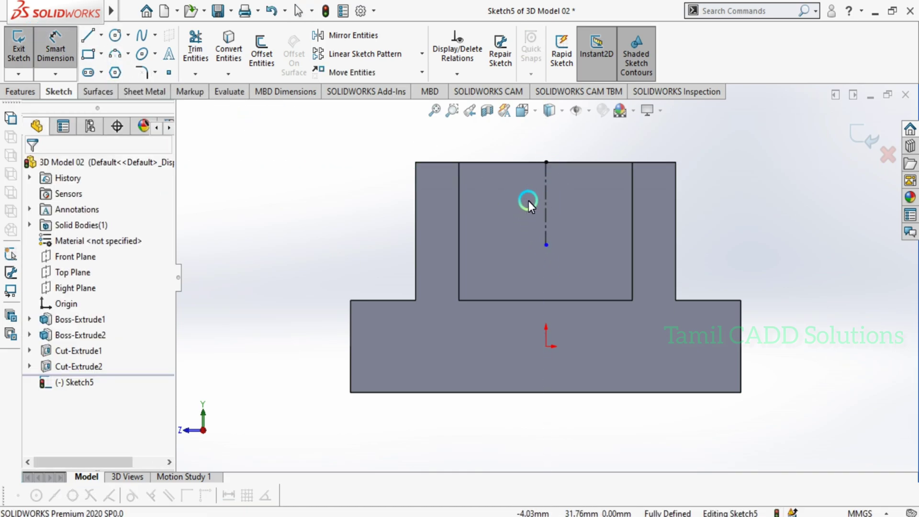
left_click(547, 188)
left_click(507, 206)
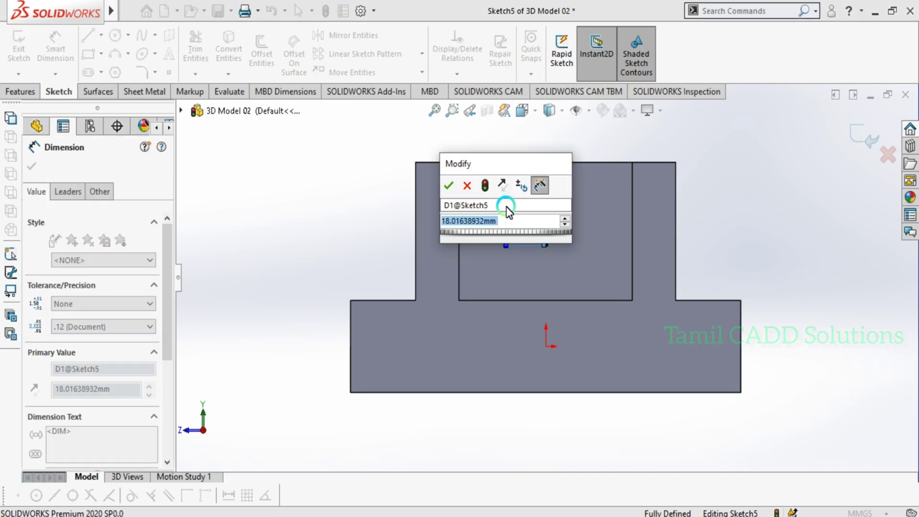
type("10")
key("Return")
key("Escape")
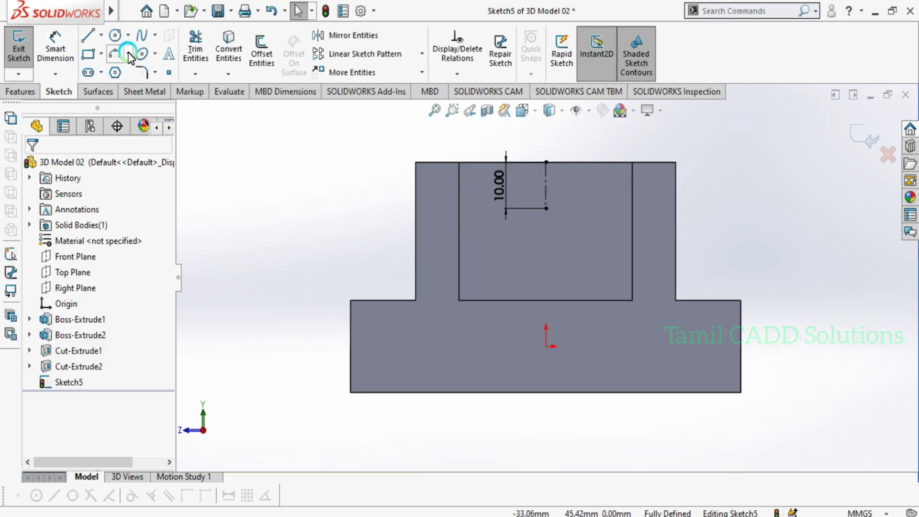
Draw a circle centered on the centerline's lower end and dimension its diameter as 20 mm.
left_click(114, 35)
left_click(545, 209)
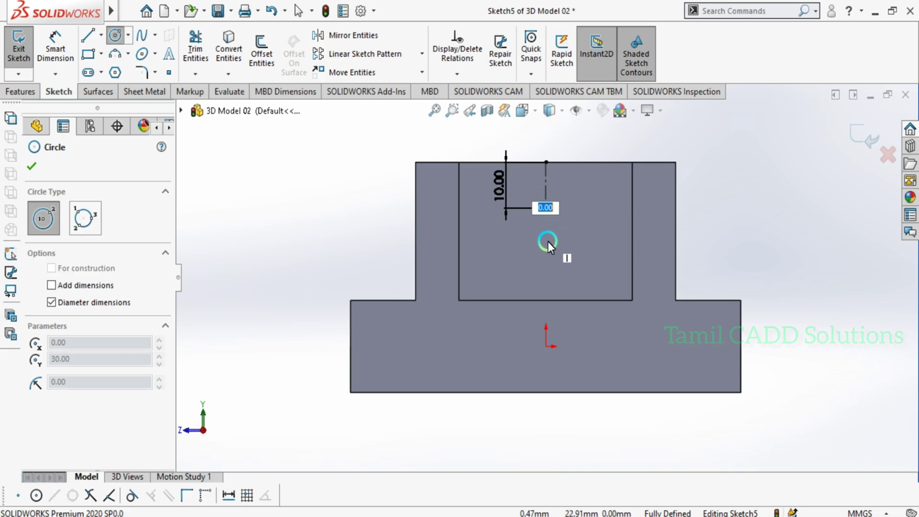
left_click(547, 241)
key("Escape")
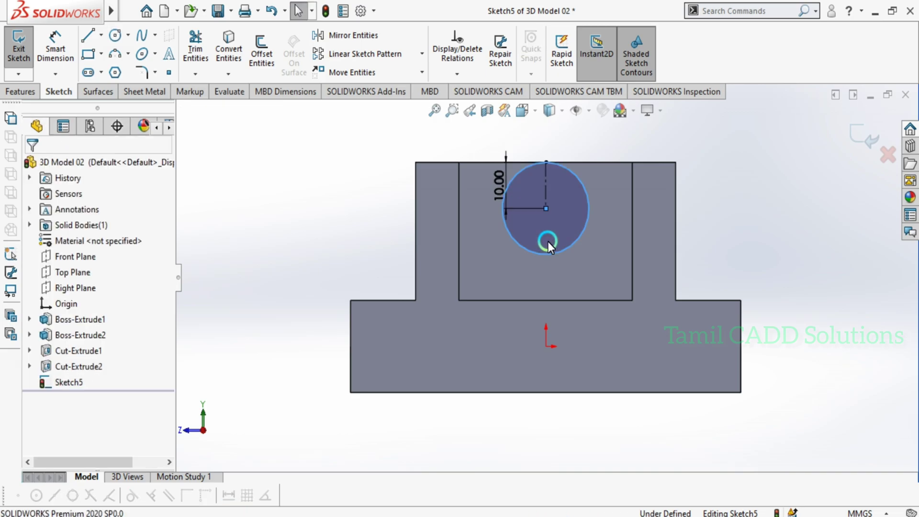
scroll(562, 170, "down", 2)
left_click(55, 48)
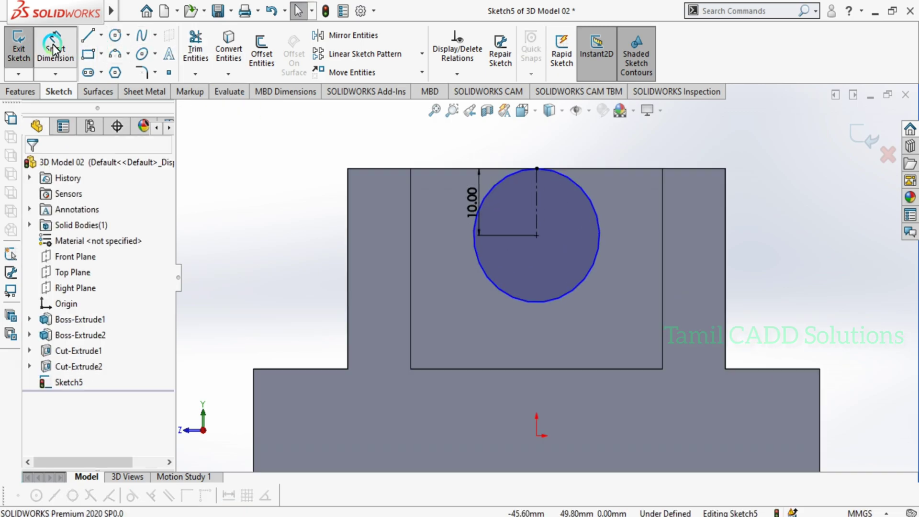
left_click(596, 208)
left_click(622, 205)
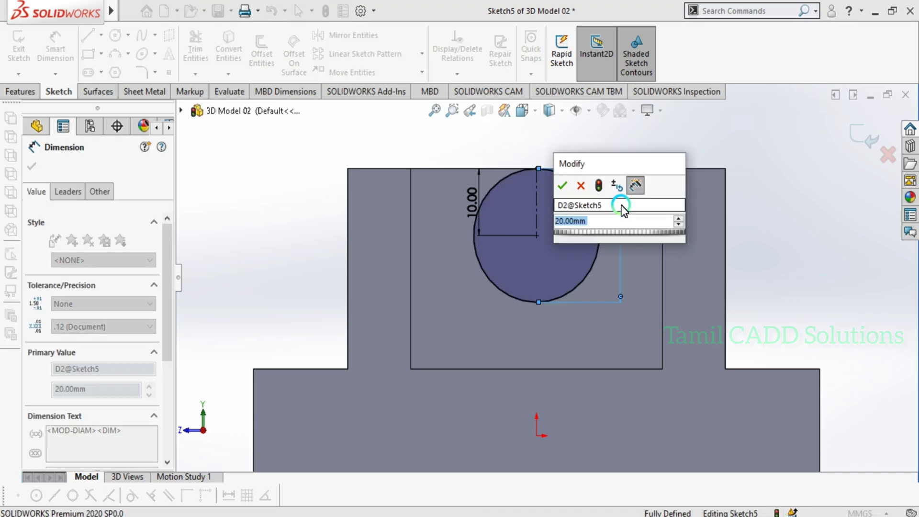
left_click(561, 185)
key("Escape")
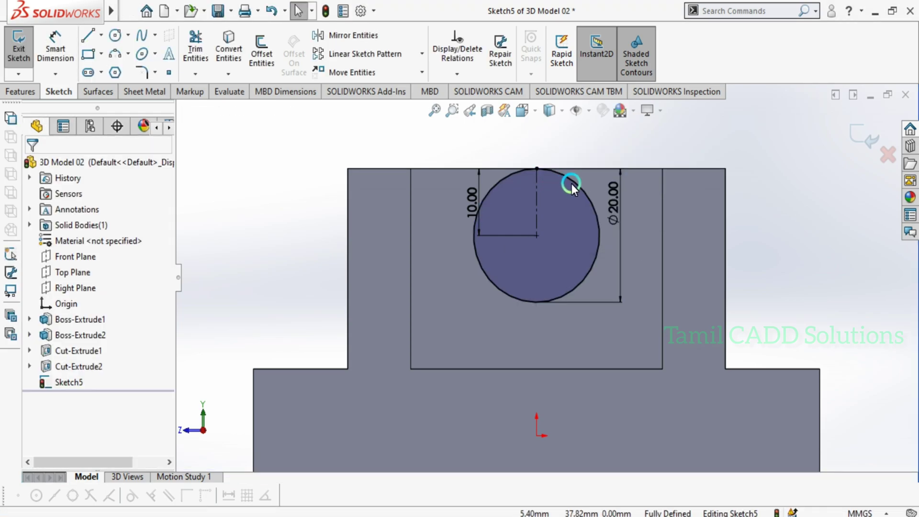
Compare the circle with the notch in the reference drawing and check the distance from its center to its lowest point.
scroll(573, 184, "down", 2)
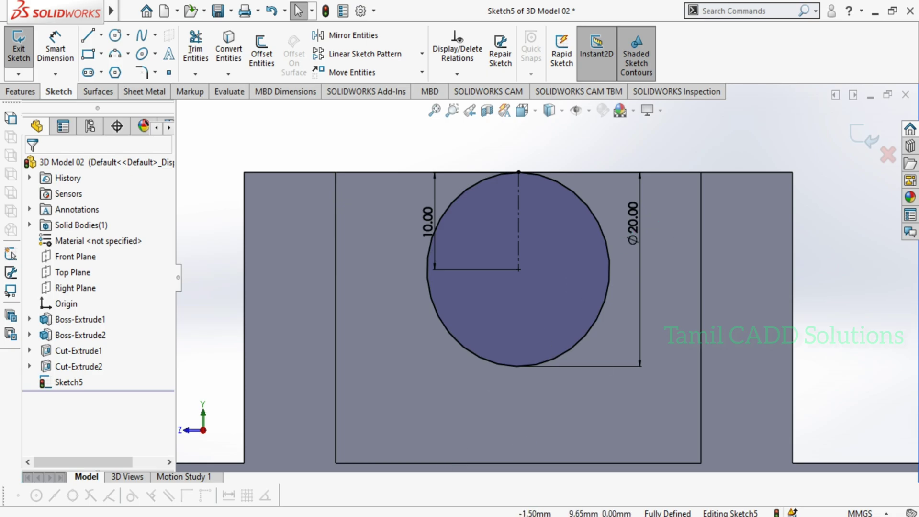
key("alt+Tab")
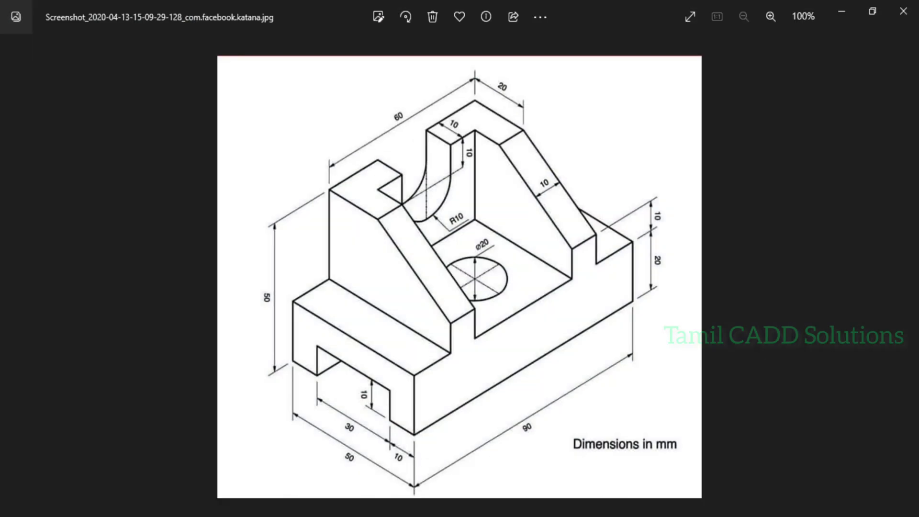
key("alt+Tab")
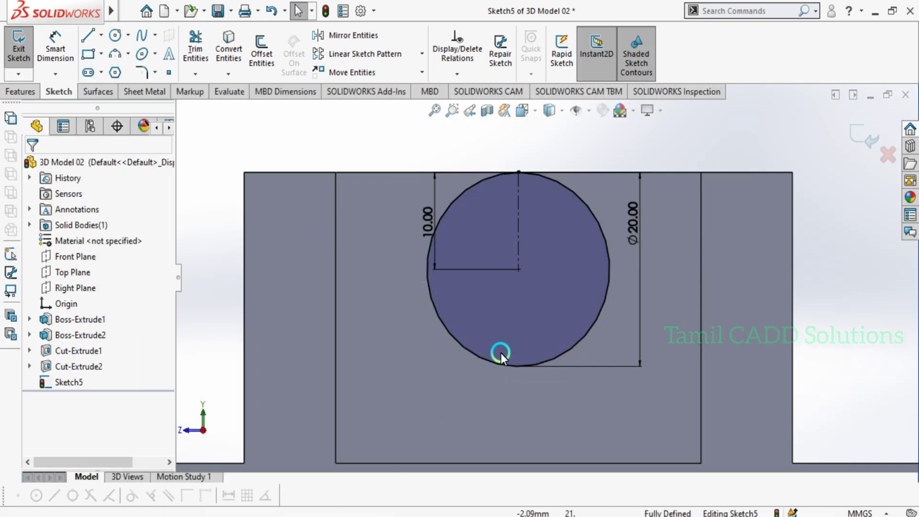
left_click(55, 50)
left_click(518, 269)
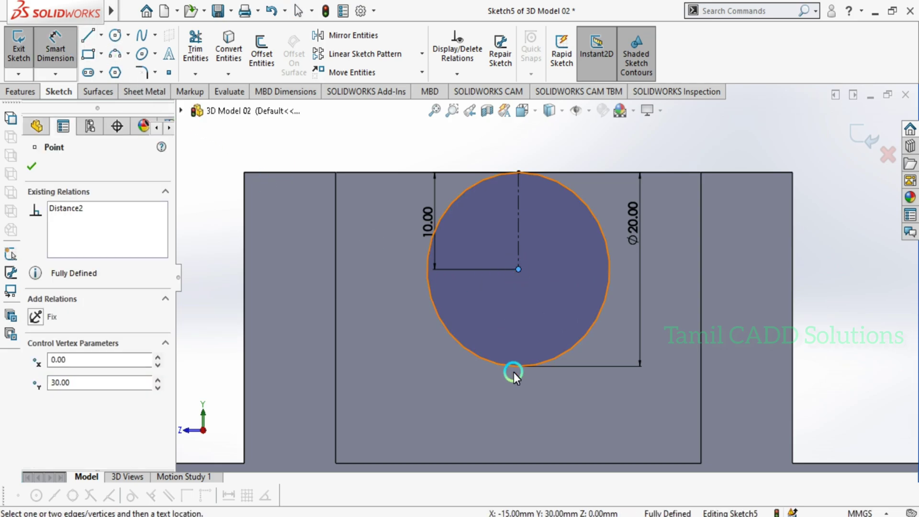
left_click(514, 368)
scroll(539, 304, "up", 2)
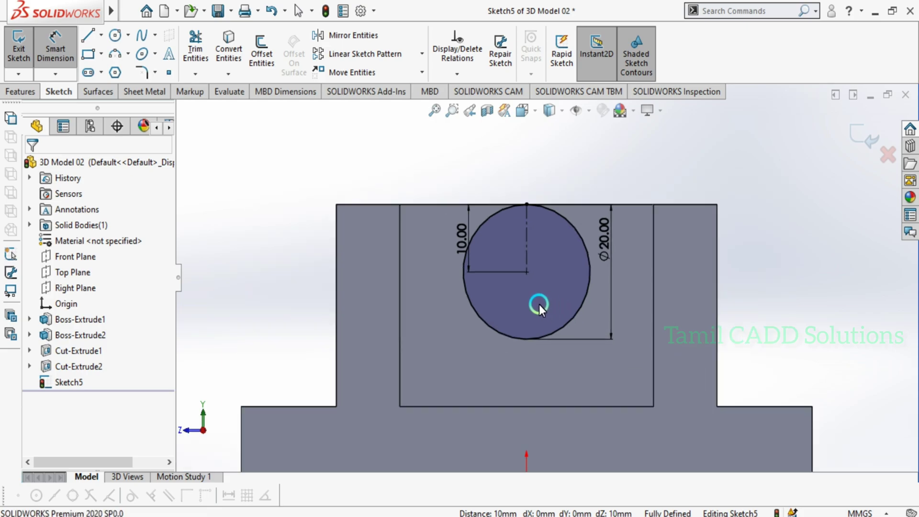
scroll(487, 225, "down", 2)
key("Escape")
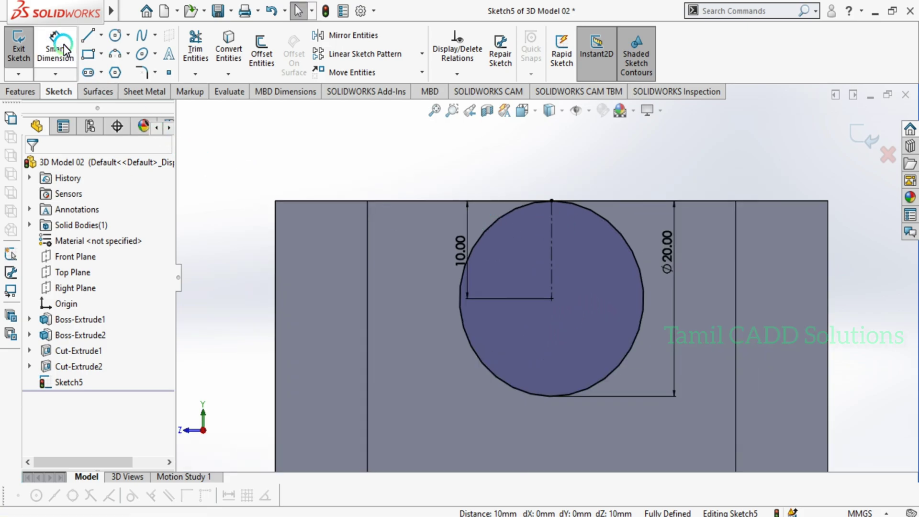
Draw vertical lines from the circle's two side quadrants up to the wall's upper edge, joined by a 20 mm horizontal line along that edge.
left_click(86, 35)
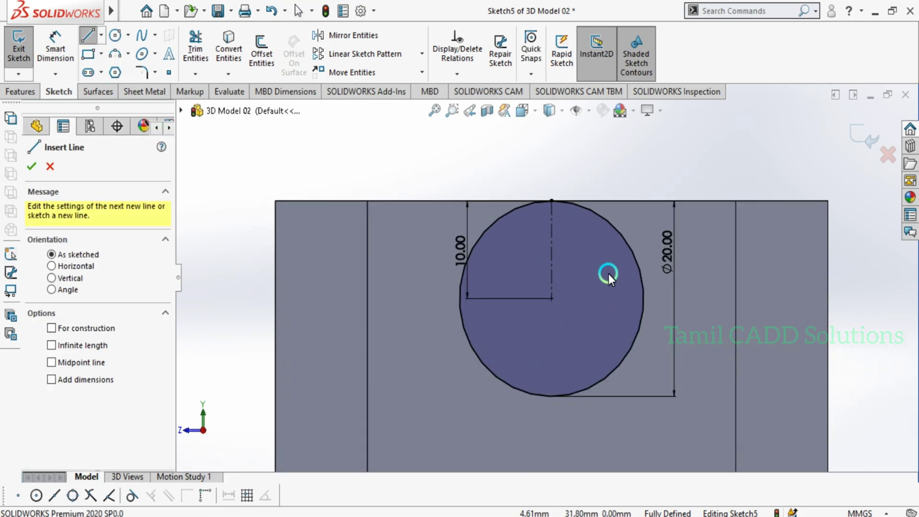
left_click(460, 298)
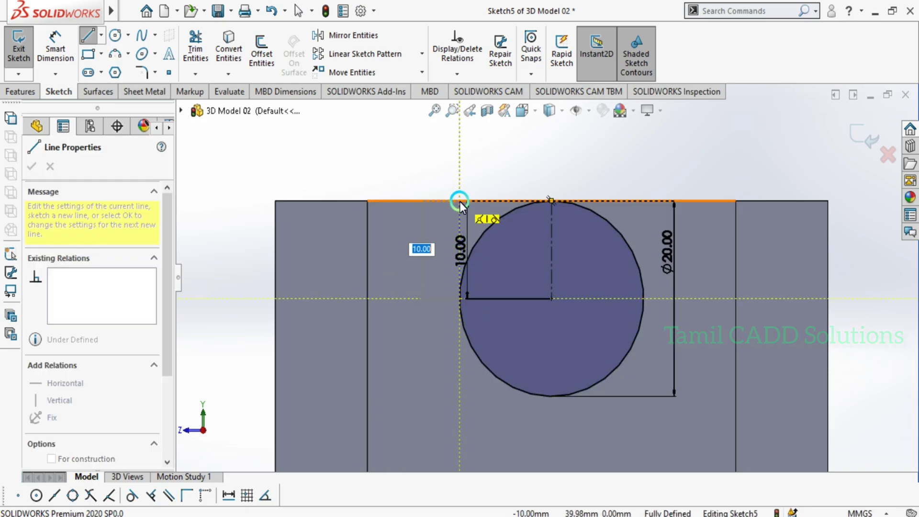
left_click(460, 201)
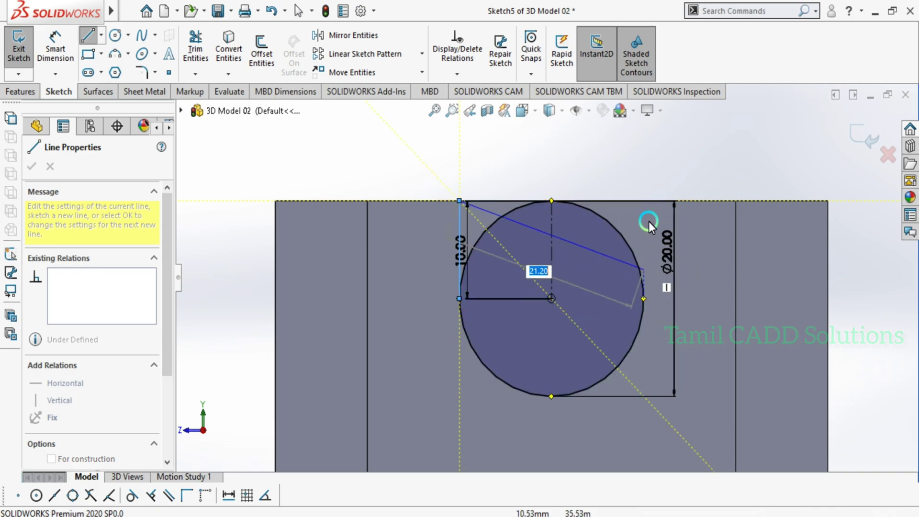
left_click(643, 200)
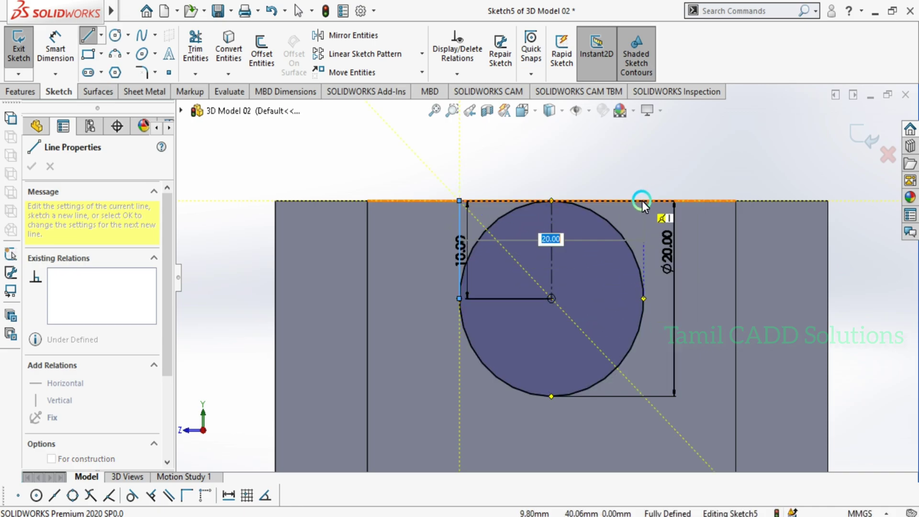
left_click(644, 300)
key("Escape")
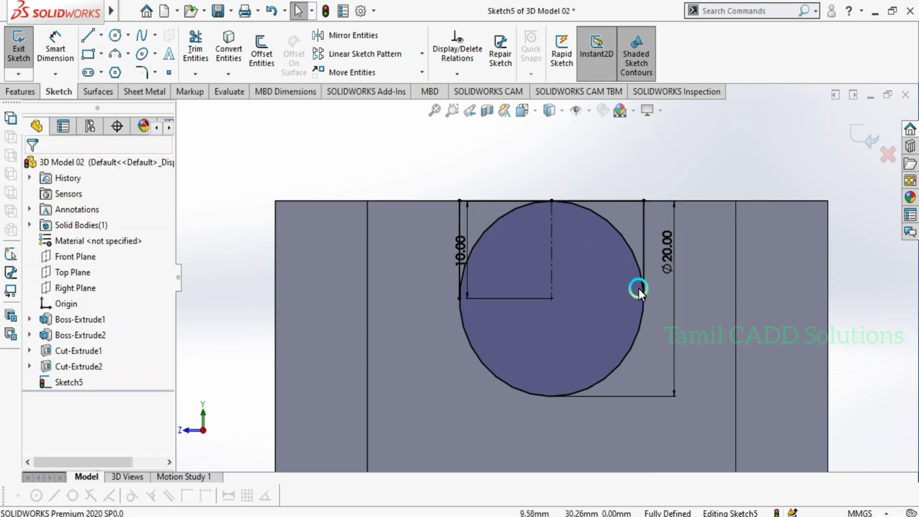
Trim away the circle's upper half on both sides of the centerline to leave a closed U-shaped profile.
scroll(616, 230, "up", 2)
left_click(205, 40)
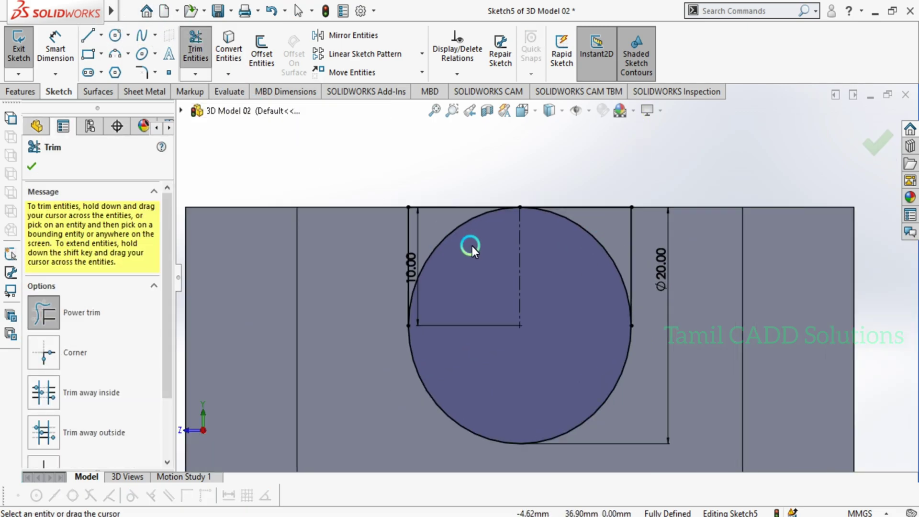
left_click(588, 266)
left_click(465, 233)
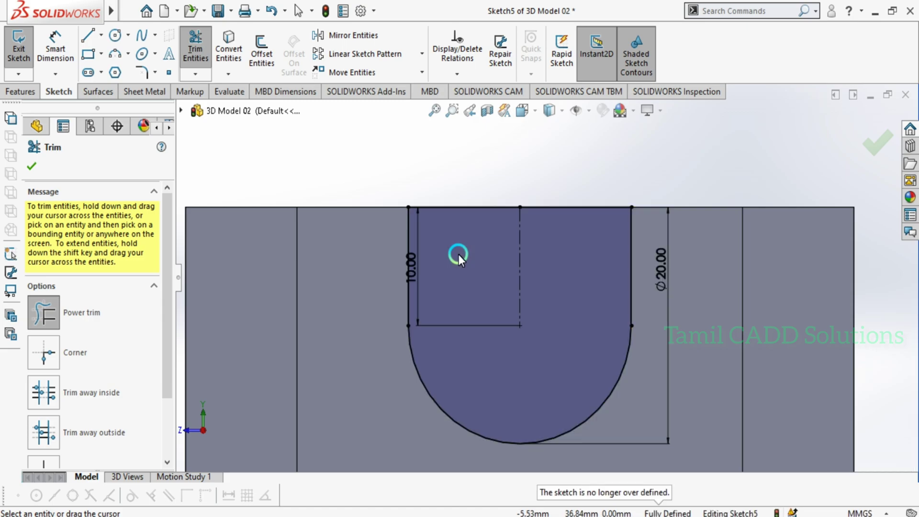
scroll(515, 317, "up", 4)
mouse_move(549, 302)
middle_mouse_down()
mouse_move(518, 358)
mouse_move(564, 395)
mouse_move(547, 397)
middle_mouse_up()
scroll(568, 226, "down", 5)
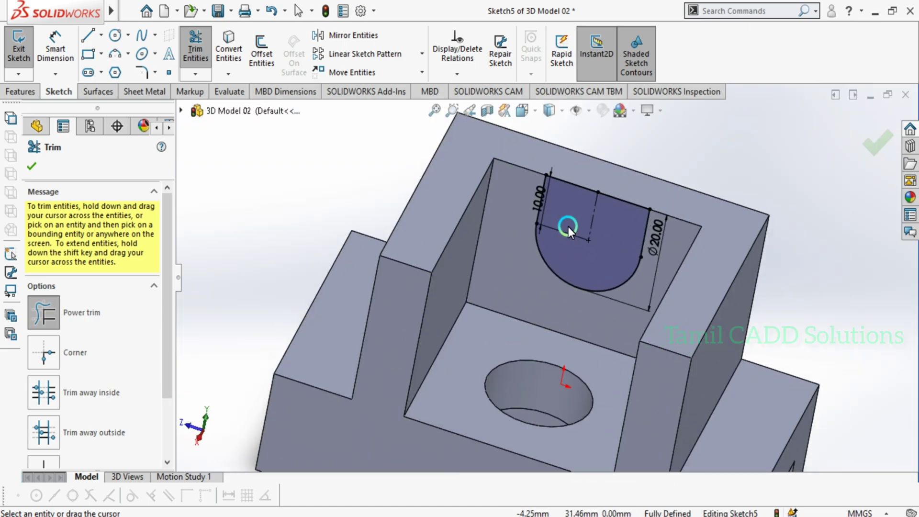
Cut-extrude the U-shaped profile through the back wall, up to a vertex on the wall's outer face.
left_click(523, 202)
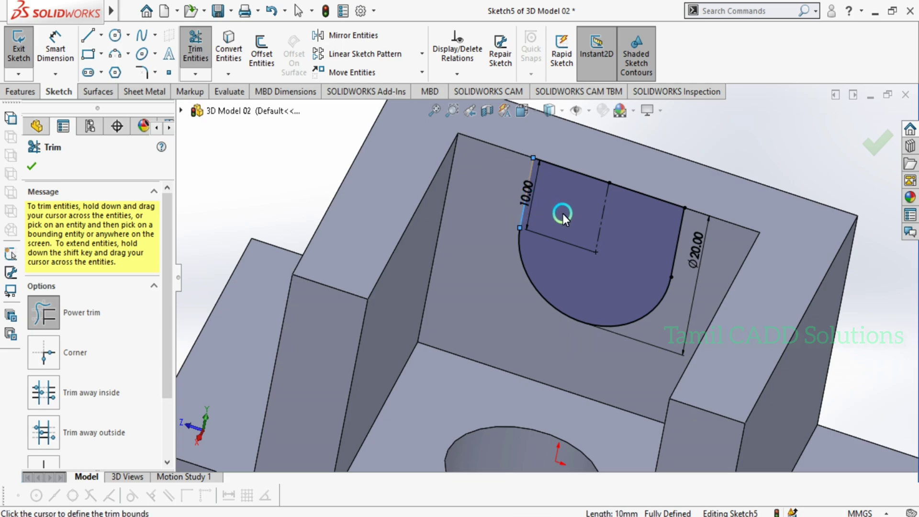
key("Escape")
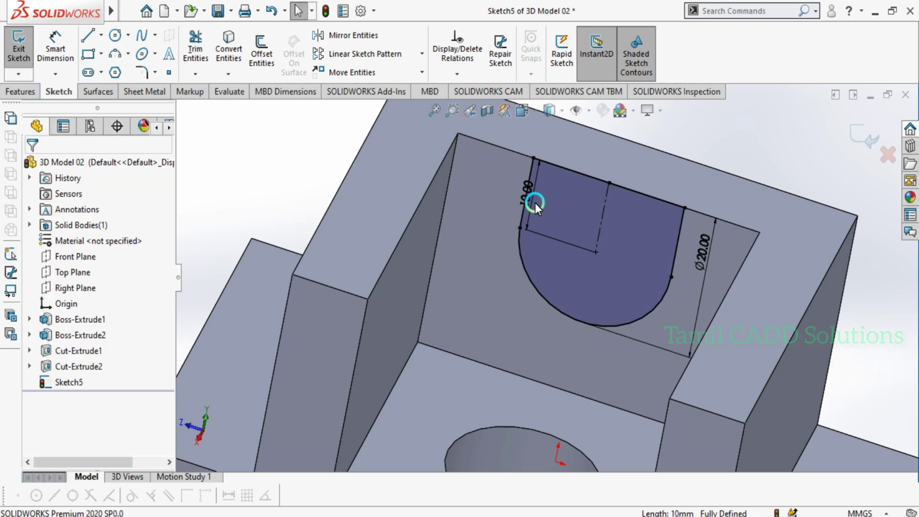
left_click_drag(535, 203, 578, 197)
middle_click_drag(578, 197, 552, 209)
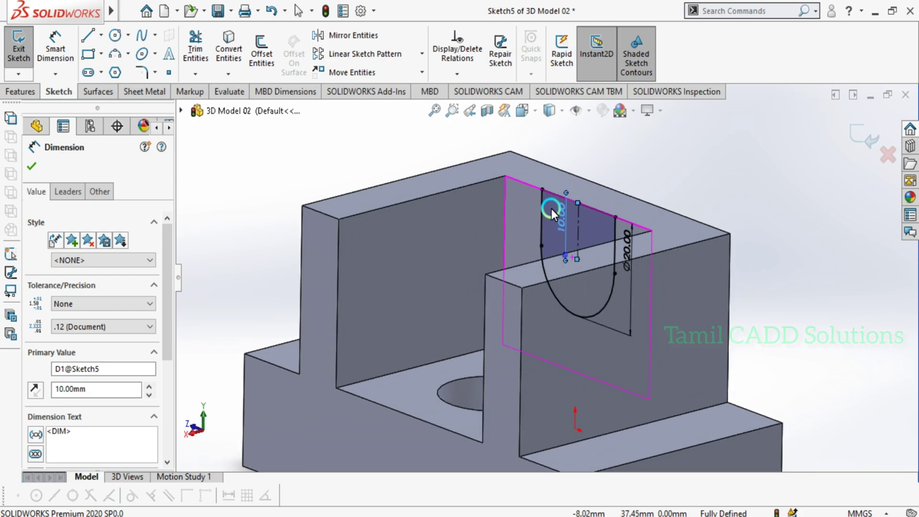
left_click(29, 94)
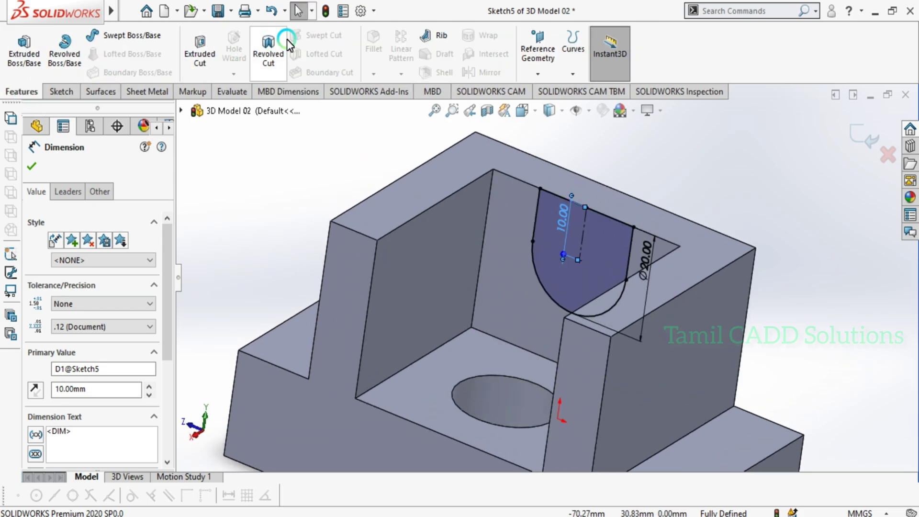
left_click(199, 52)
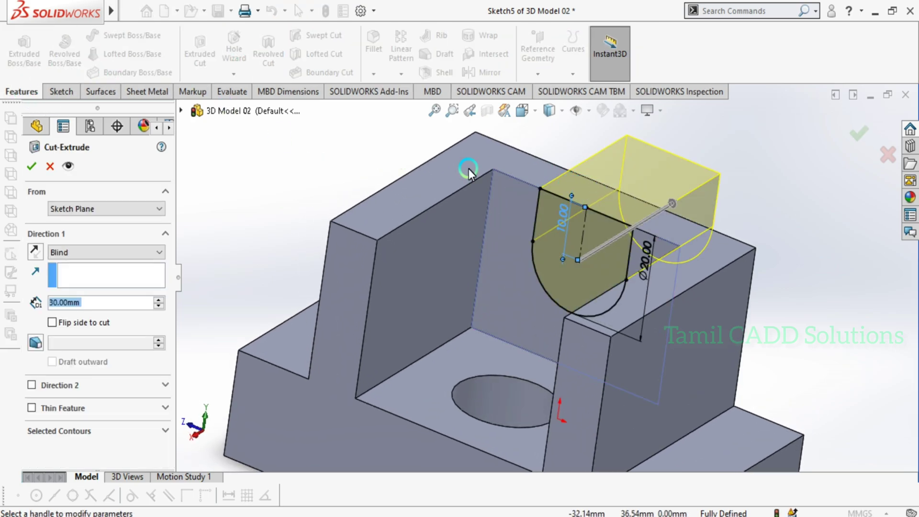
left_click(476, 134)
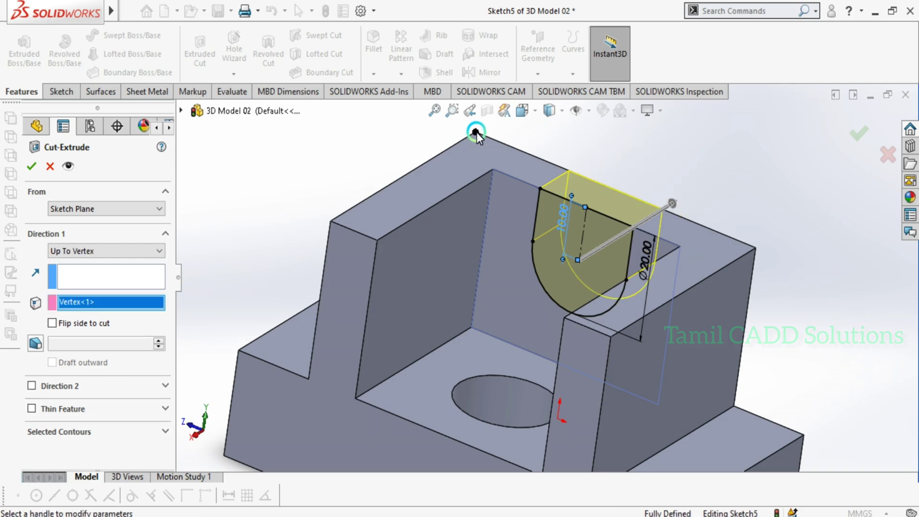
middle_click_drag(477, 132, 471, 237)
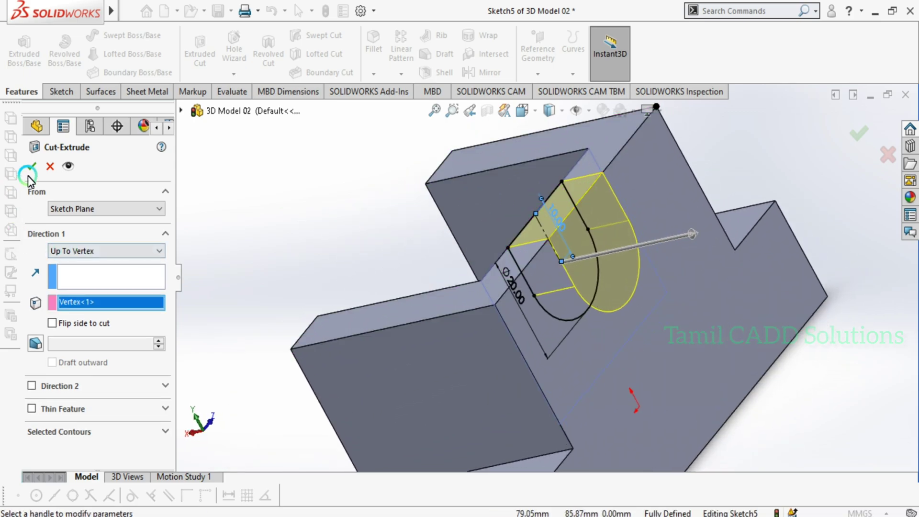
left_click(31, 169)
middle_click_drag(407, 260, 645, 244)
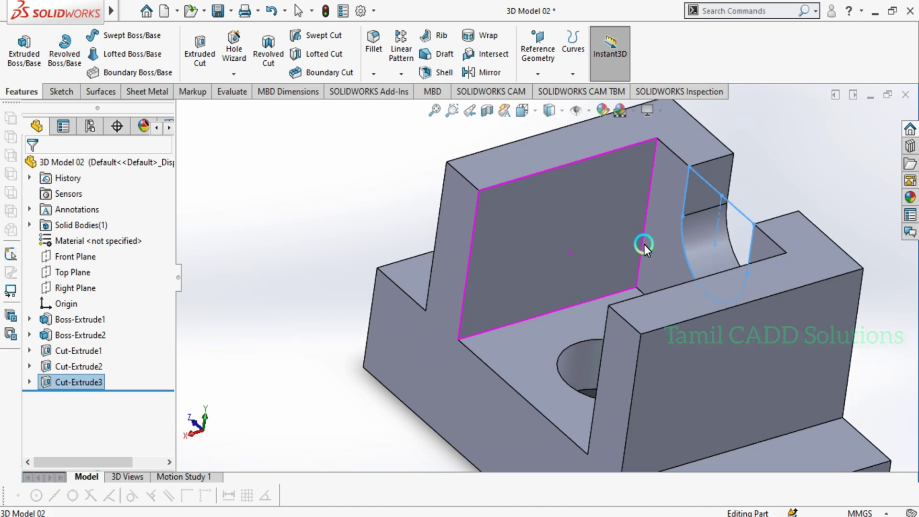
scroll(699, 230, "up", 3)
middle_click_drag(616, 389, 648, 320)
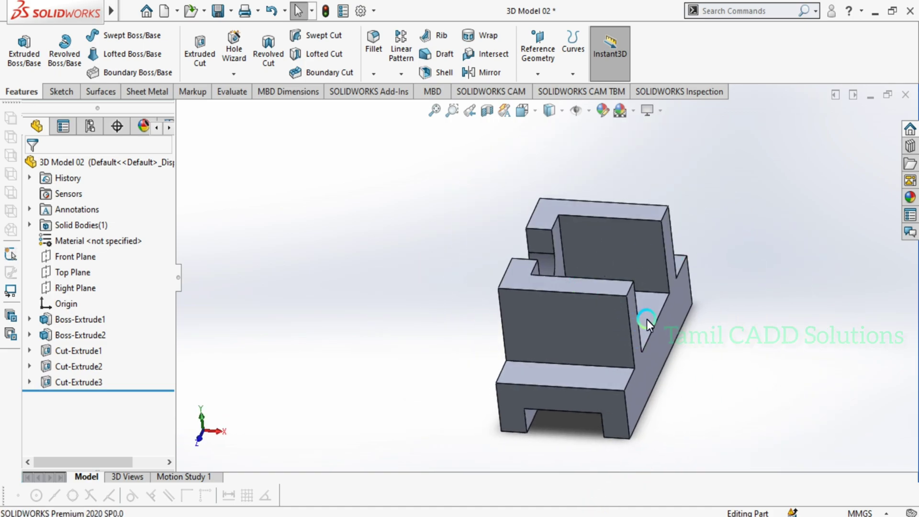
Sketch a closed triangle on the side wall's outer face at its front upper corner, starting about 11 mm from the back edge and ending about 7 mm above the base ledge.
key("alt+Tab")
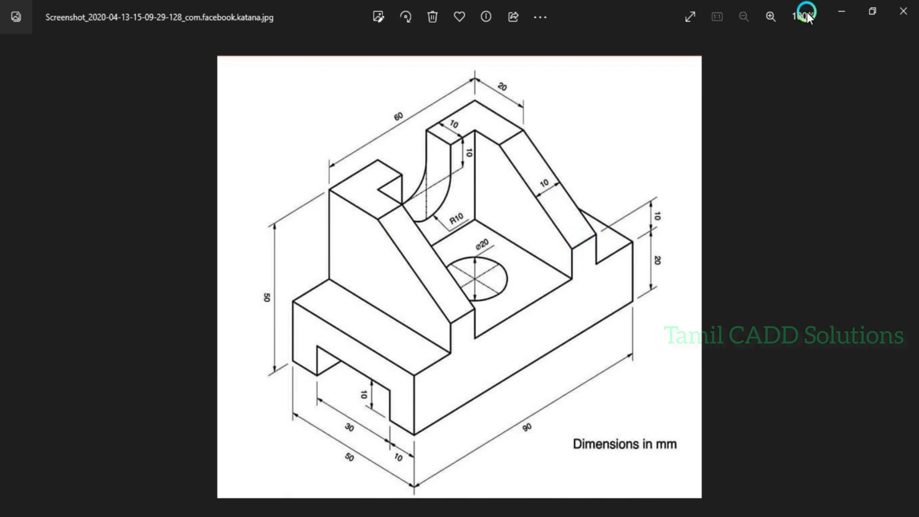
left_click(841, 11)
left_click(576, 331)
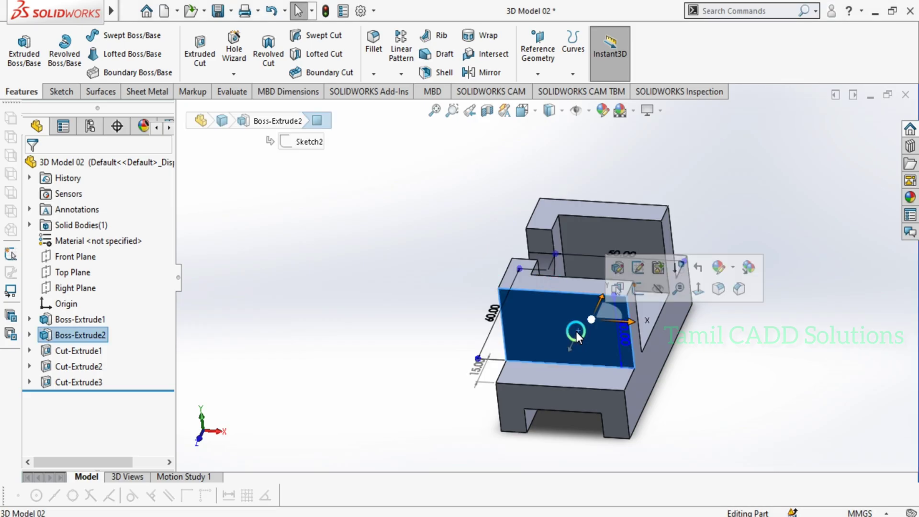
left_click(641, 293)
key("space")
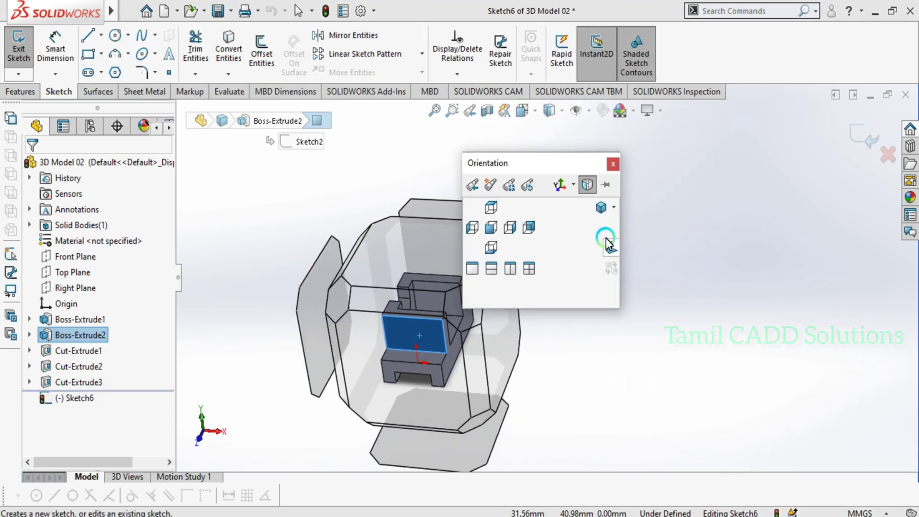
left_click(608, 248)
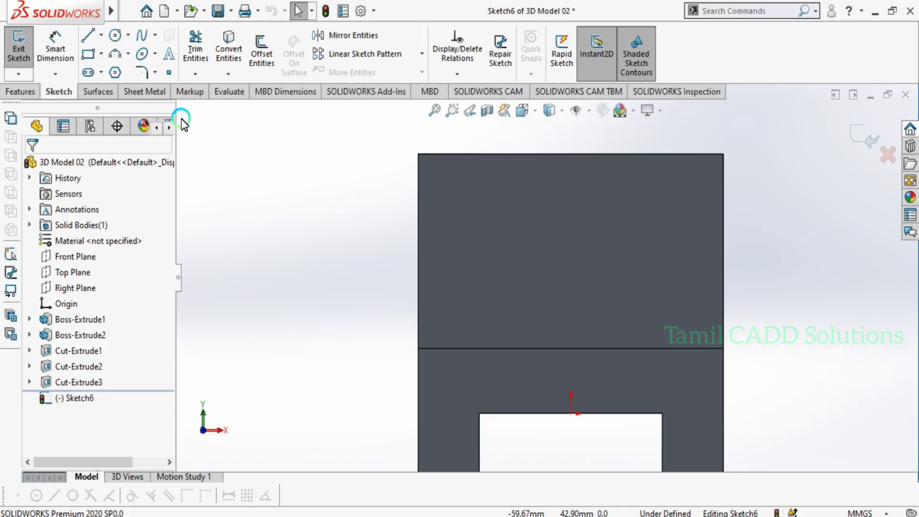
left_click(88, 35)
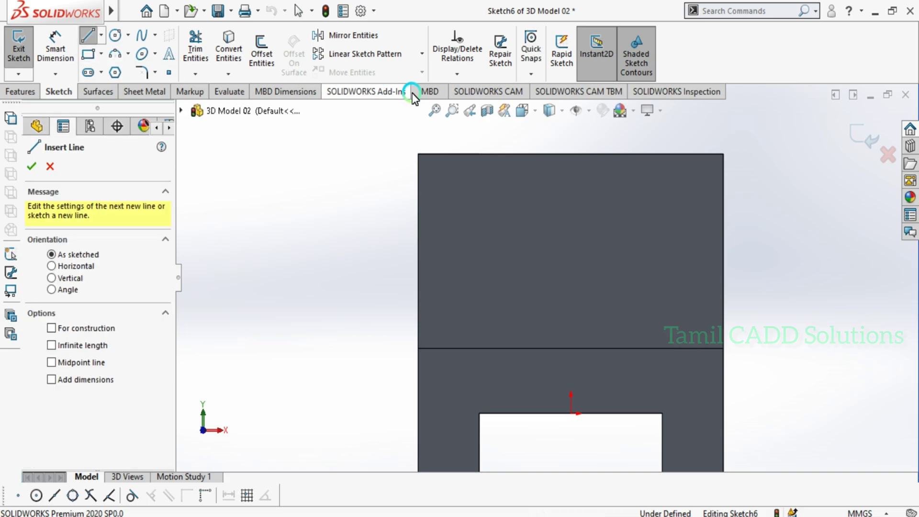
left_click(488, 154)
left_click(723, 154)
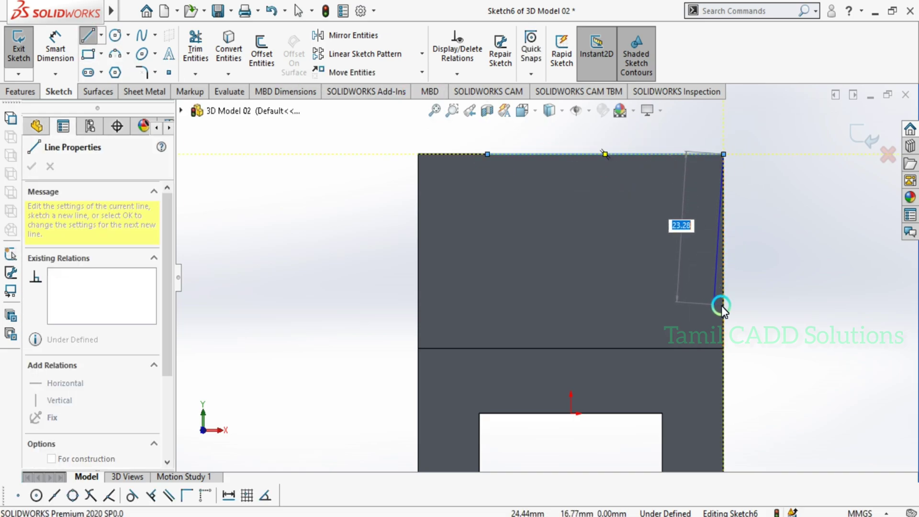
left_click(723, 303)
left_click(488, 155)
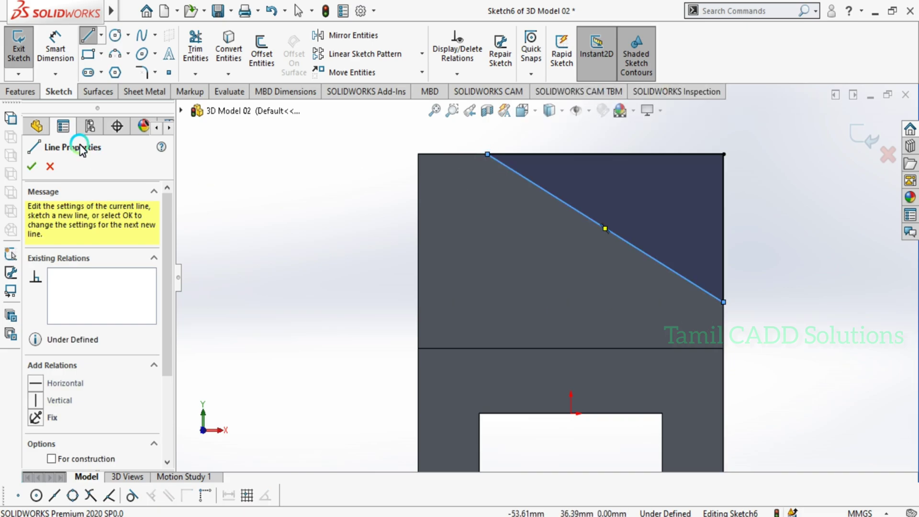
Dimension the sloped line's upper end 20 mm from the wall's back edge.
left_click(56, 50)
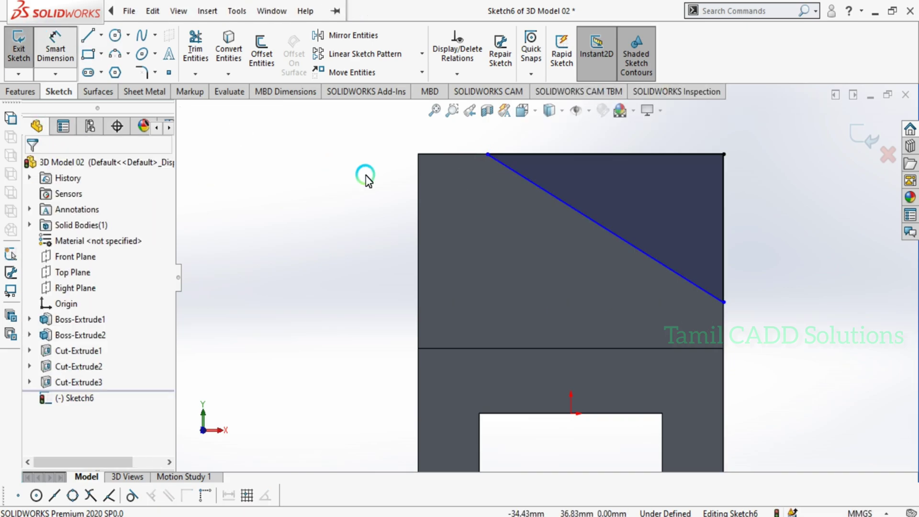
left_click(488, 155)
left_click(418, 189)
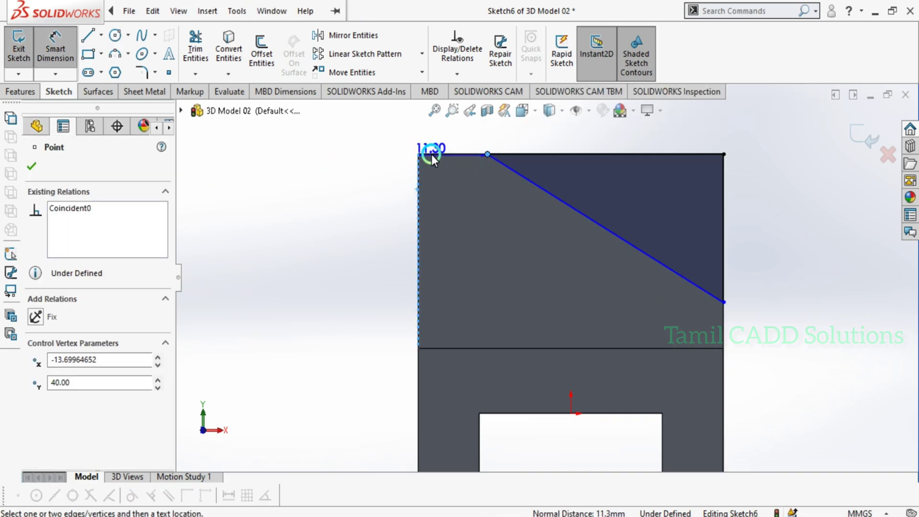
left_click(434, 140)
type("20")
key("Return")
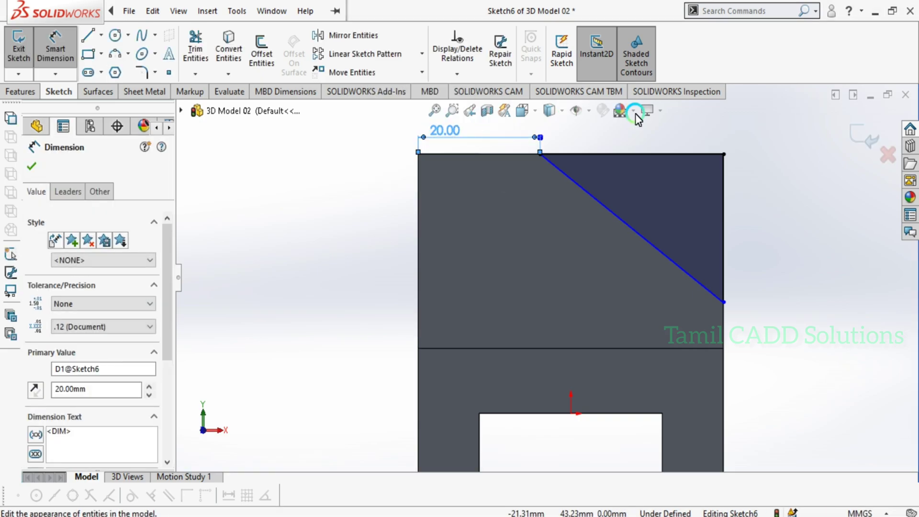
Dimension the sloped line's lower end 10 mm above the base ledge.
left_click(722, 302)
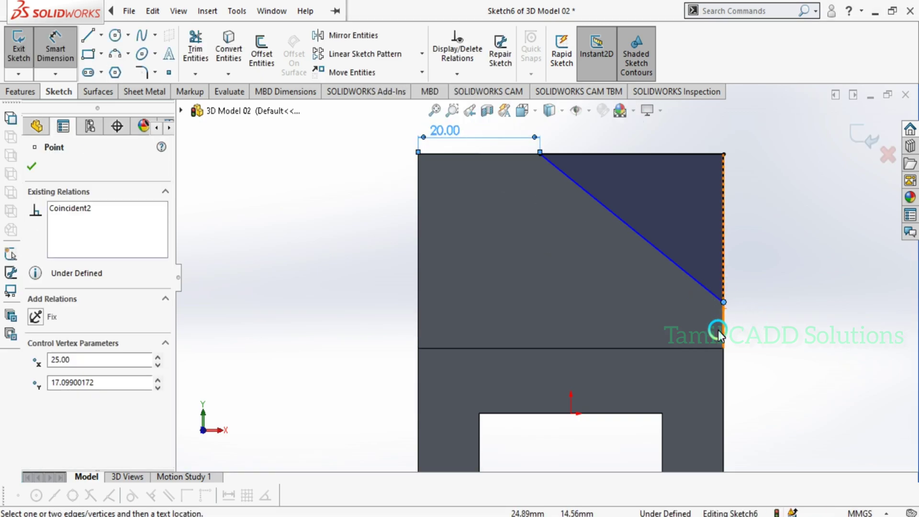
left_click(702, 349)
left_click(800, 332)
type("10")
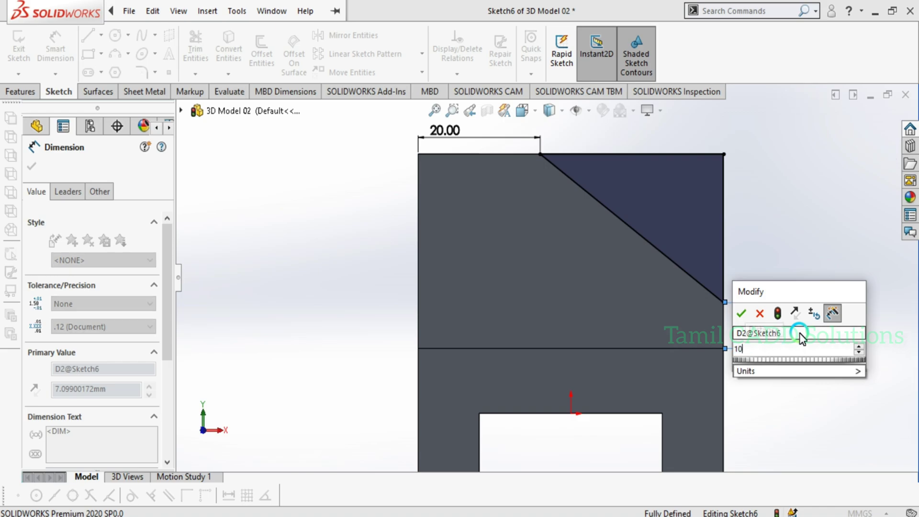
key("Return")
Cut-extrude the triangle through both side walls, up to an outer vertex of the opposite wall.
mouse_move(631, 388)
middle_mouse_down()
mouse_move(639, 341)
mouse_move(410, 263)
middle_mouse_up()
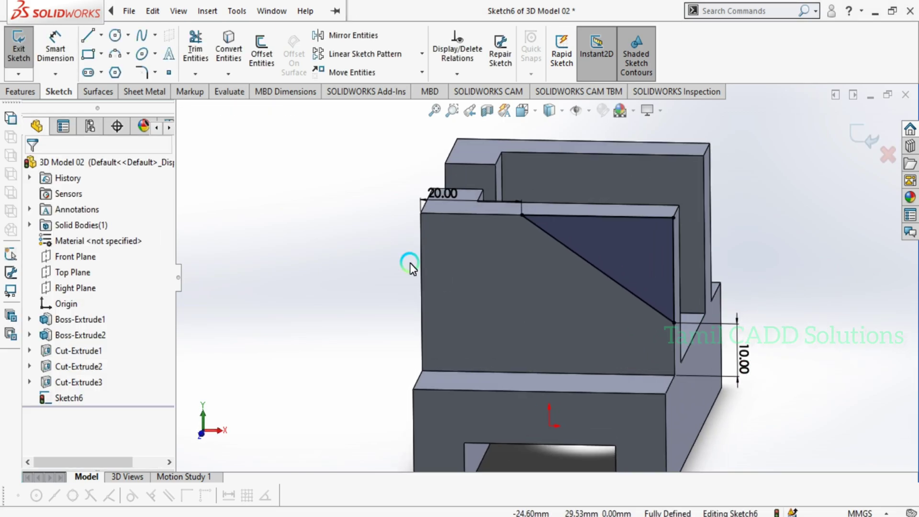
left_click(15, 93)
left_click(207, 11)
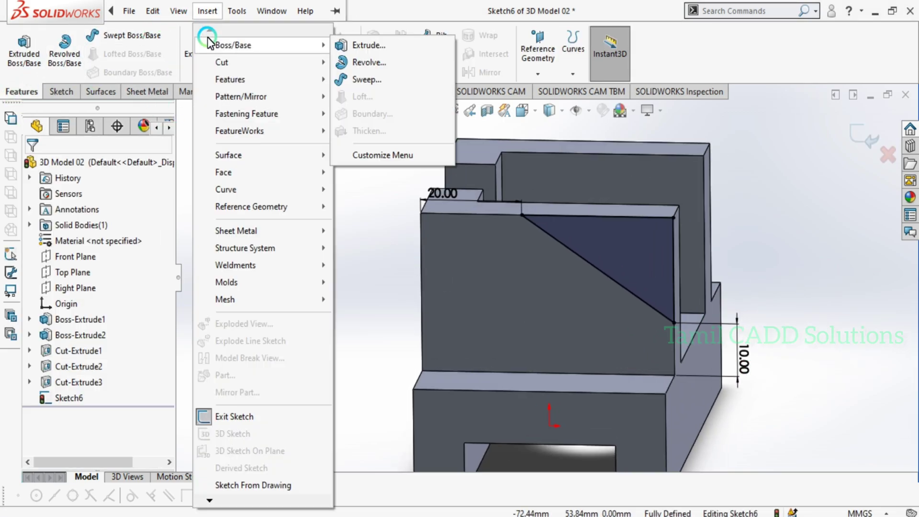
left_click(709, 145)
middle_click_drag(693, 177, 529, 348)
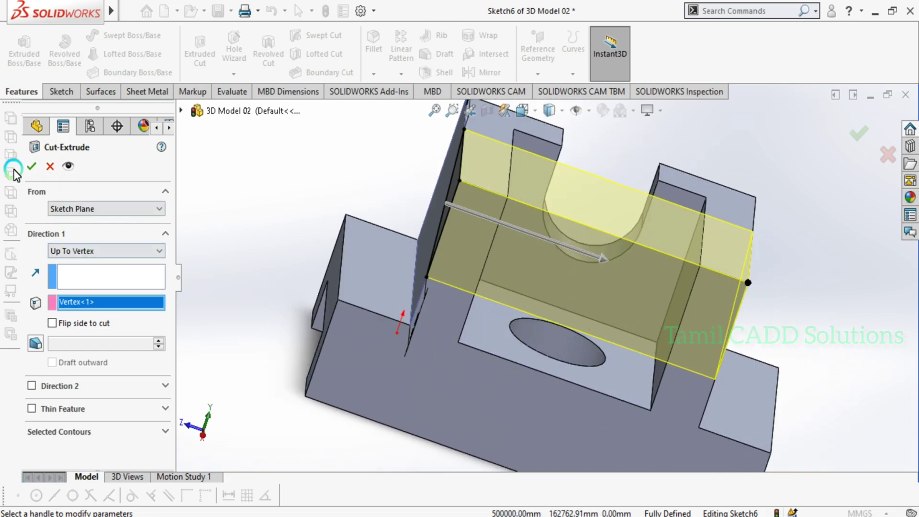
left_click(29, 165)
middle_click_drag(312, 191, 434, 333)
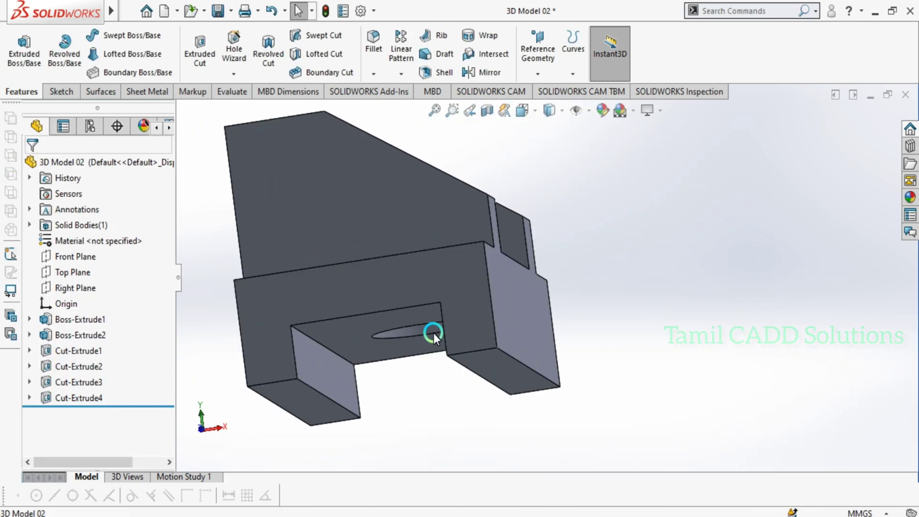
Show the part in isometric view and compare it with the reference drawing.
left_click(522, 110)
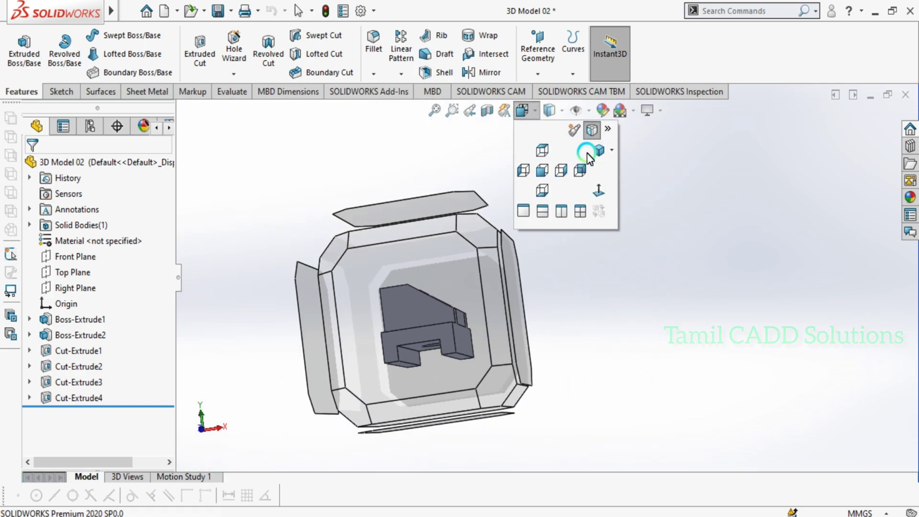
left_click(587, 153)
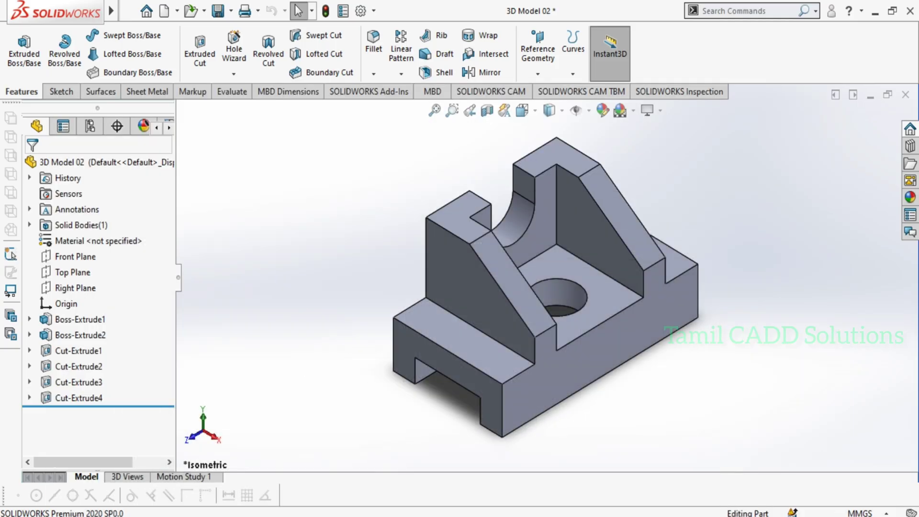
left_click(606, 435)
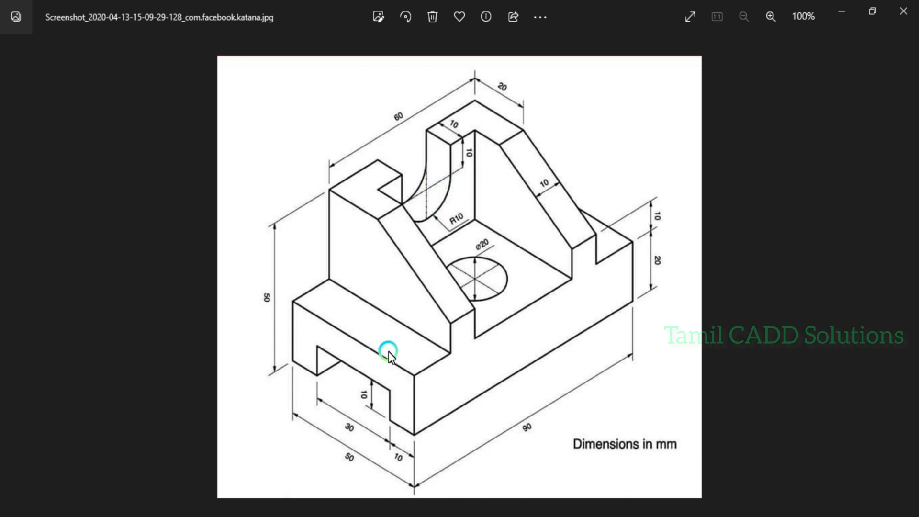
left_click(842, 10)
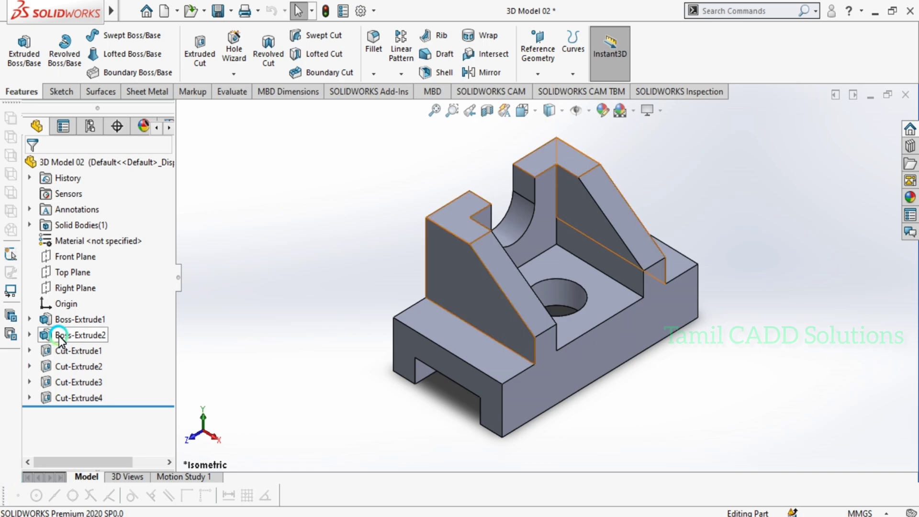
Review the boss extrudes and extruded cuts in the part's feature history by highlighting them on the model.
left_click(74, 318)
left_click(75, 337)
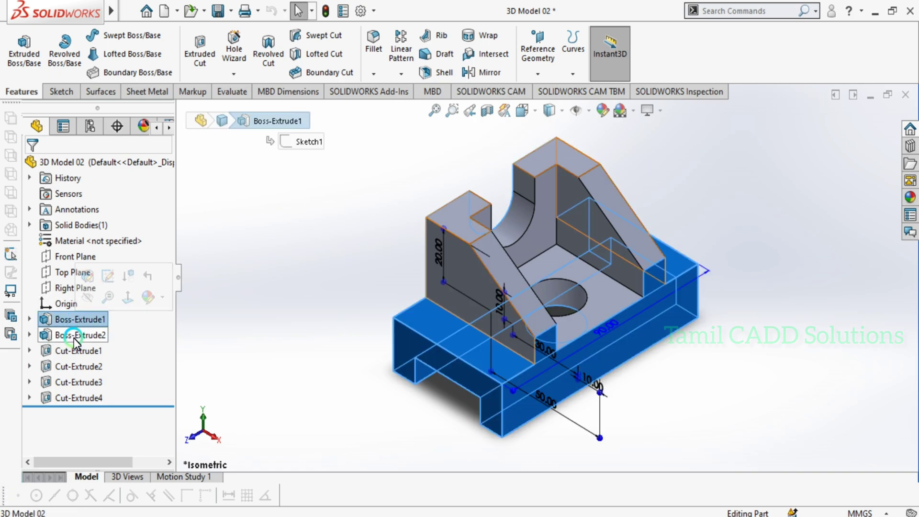
left_click(77, 351)
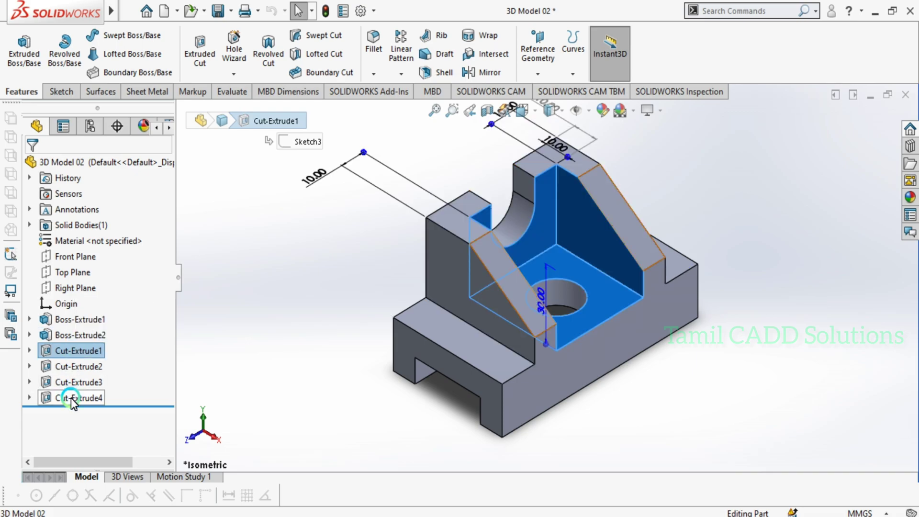
left_click(68, 373)
left_click(68, 397, "shift")
left_click(282, 356)
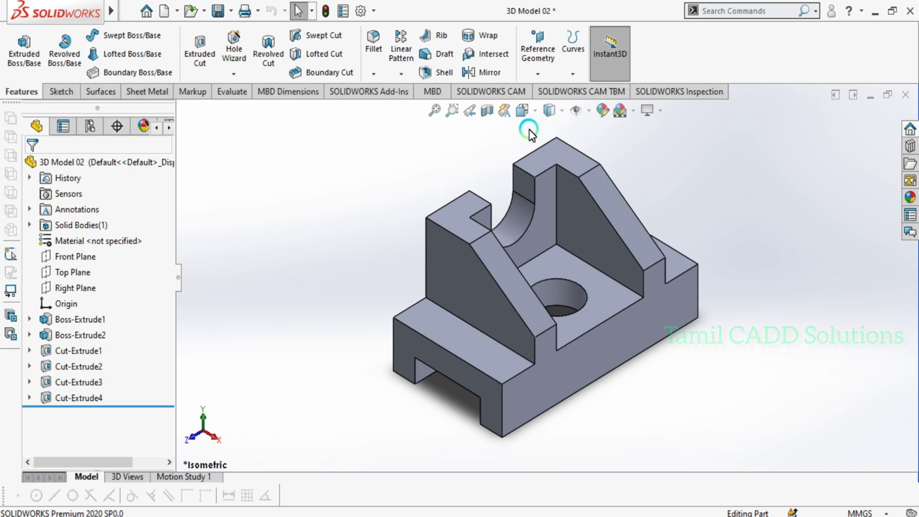
Give the whole part a cyan color from the standard swatches.
left_click(602, 111)
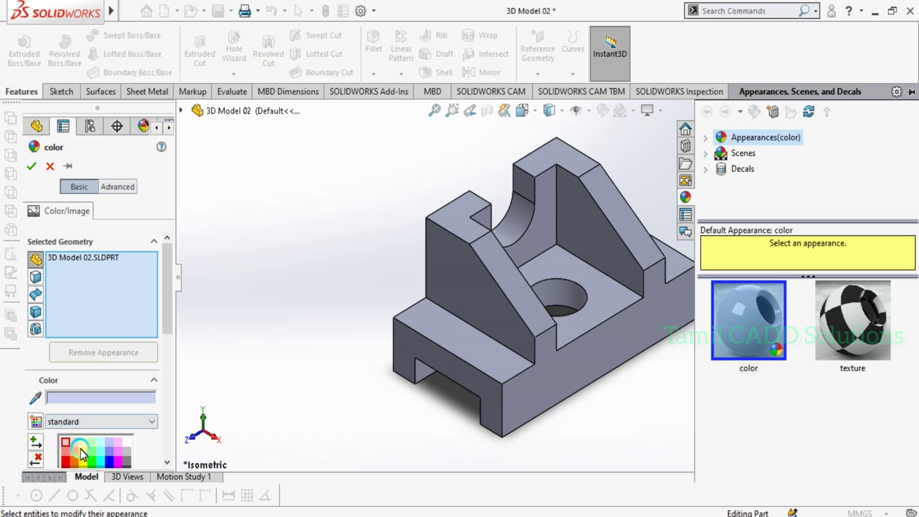
left_click(99, 461)
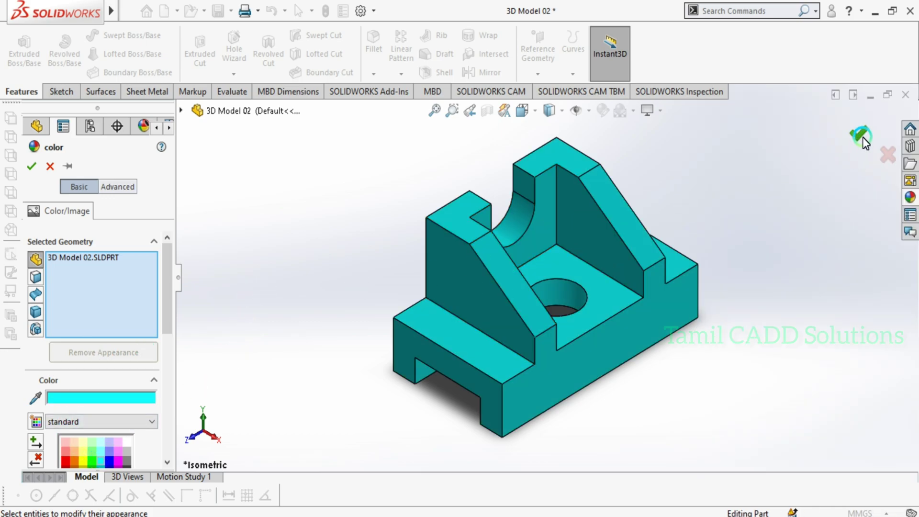